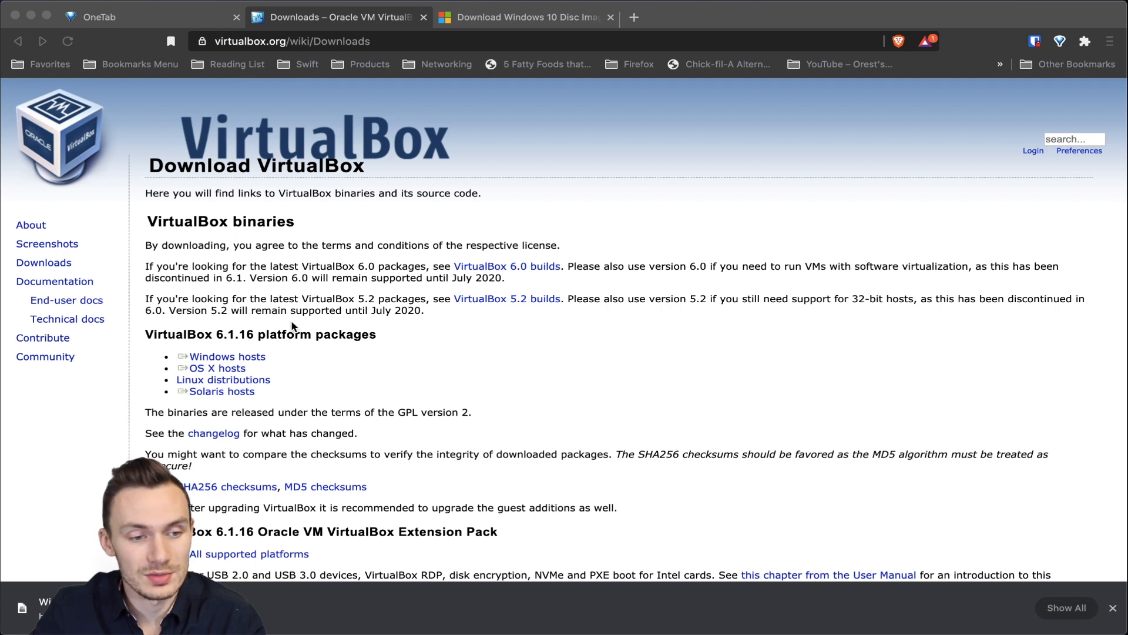
Step: Focus the browser showing the VirtualBox 6.1.16 downloads page
{"action": "left_click", "coordinate": [235, 381]}
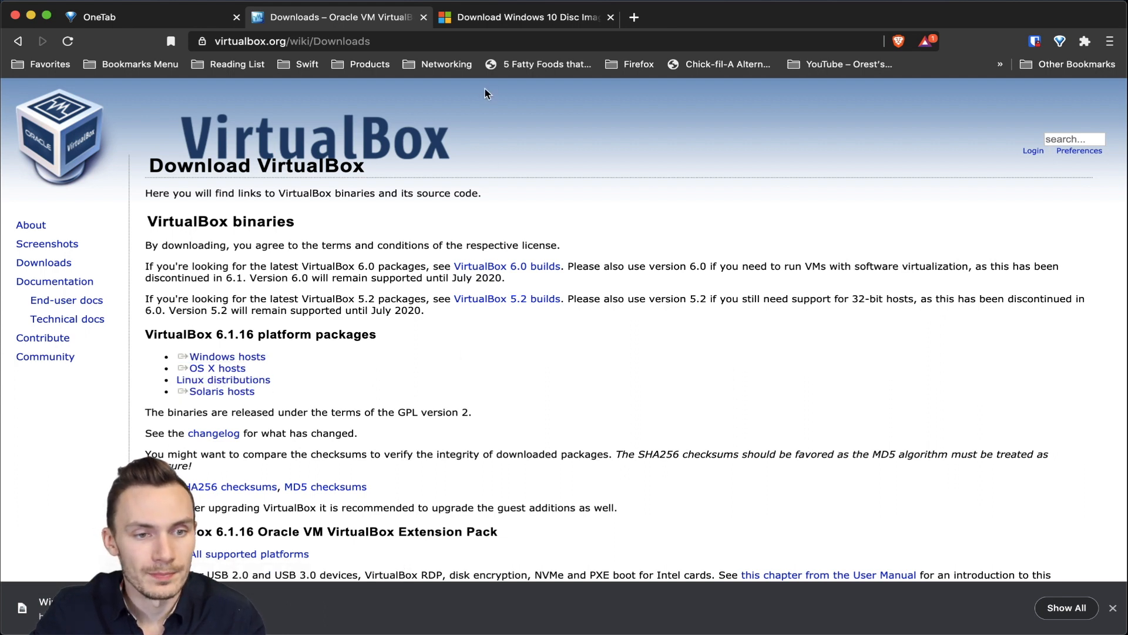
Step: On the Microsoft Windows 10 download page, confirm the edition and English as the product language
{"action": "left_click", "coordinate": [498, 18]}
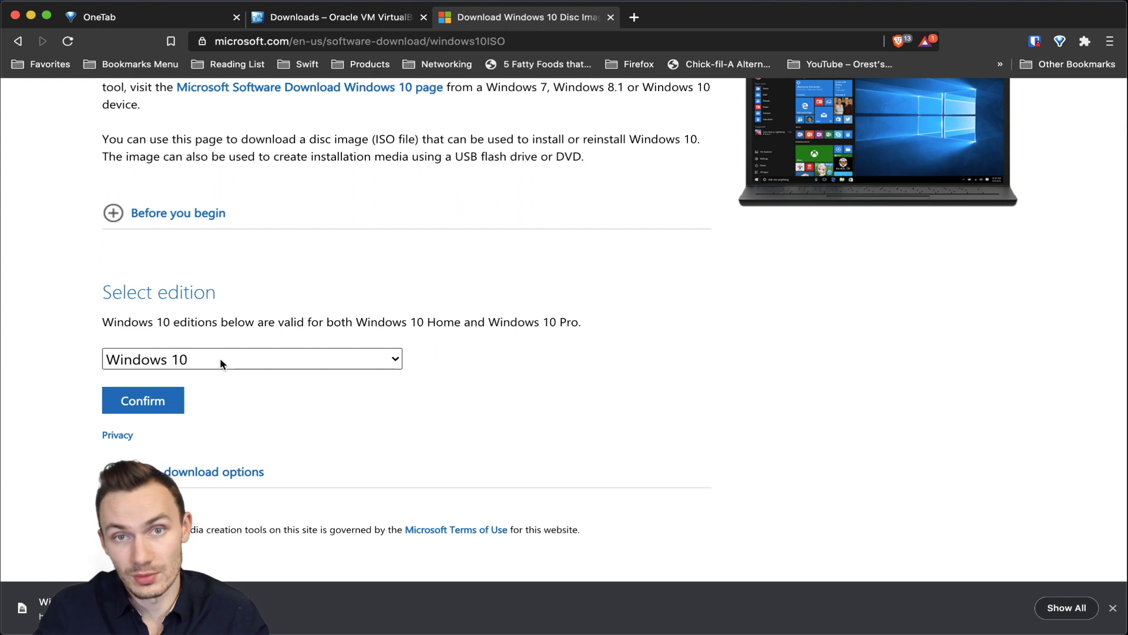
{"action": "left_click", "coordinate": [176, 400]}
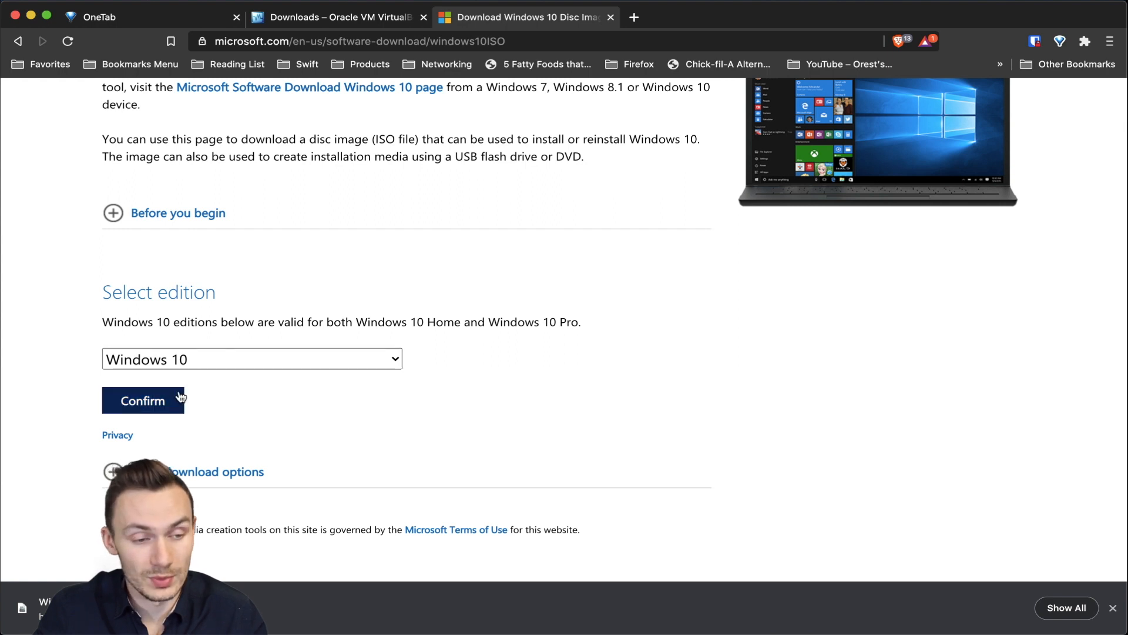
{"action": "left_click", "coordinate": [143, 400]}
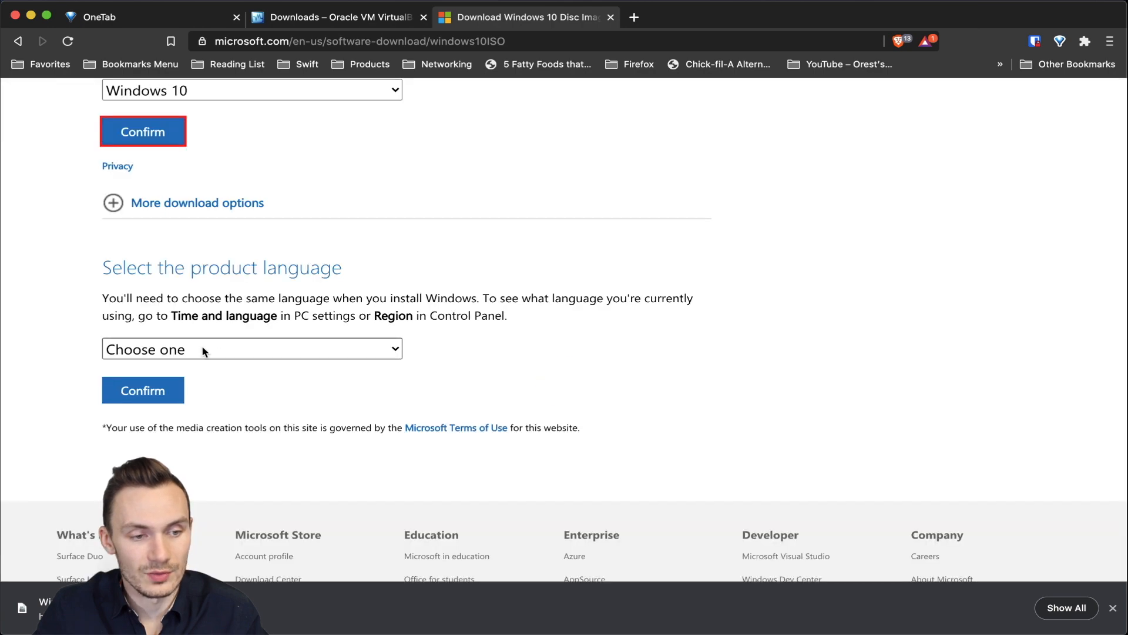
{"action": "left_click", "coordinate": [202, 352]}
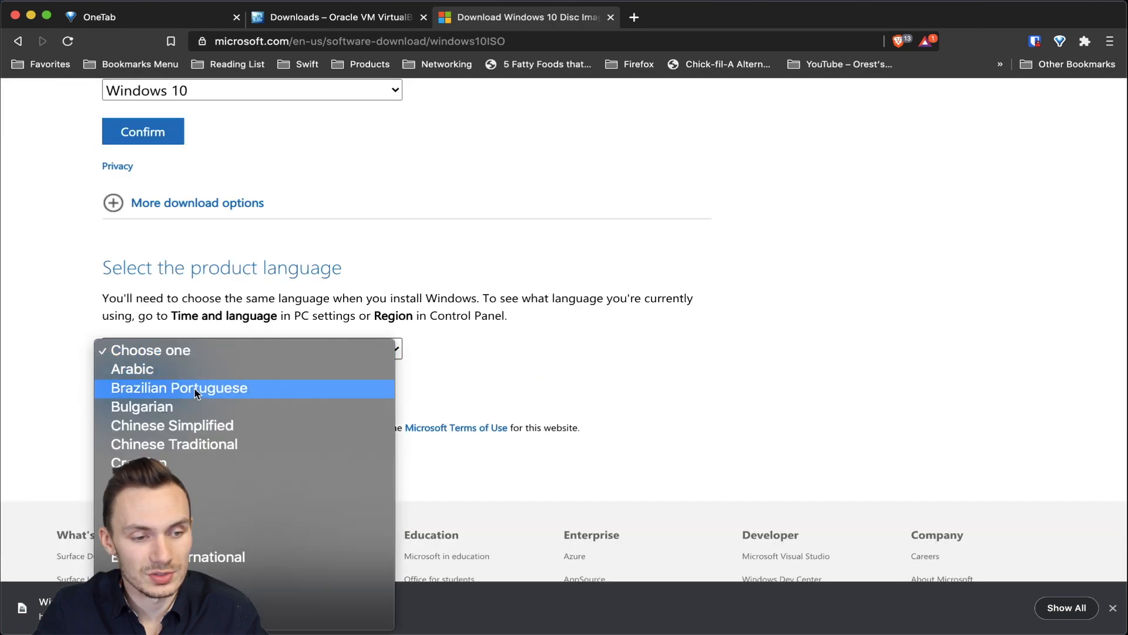
{"action": "scroll", "coordinate": [191, 395], "scroll_direction": "down", "scroll_amount": 5}
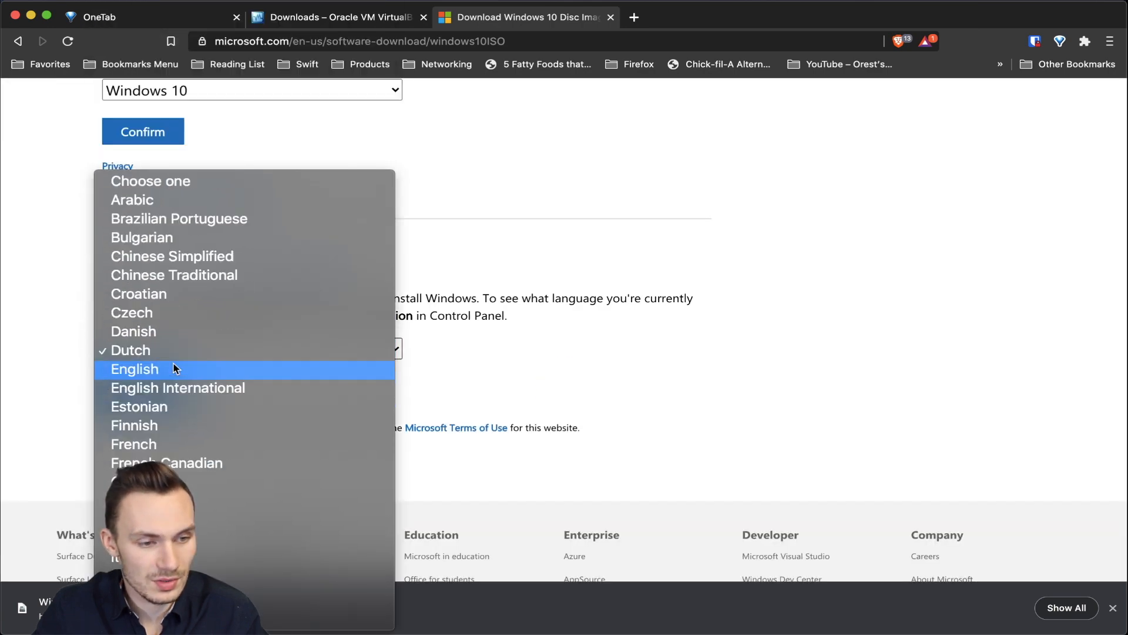
{"action": "left_click", "coordinate": [174, 369]}
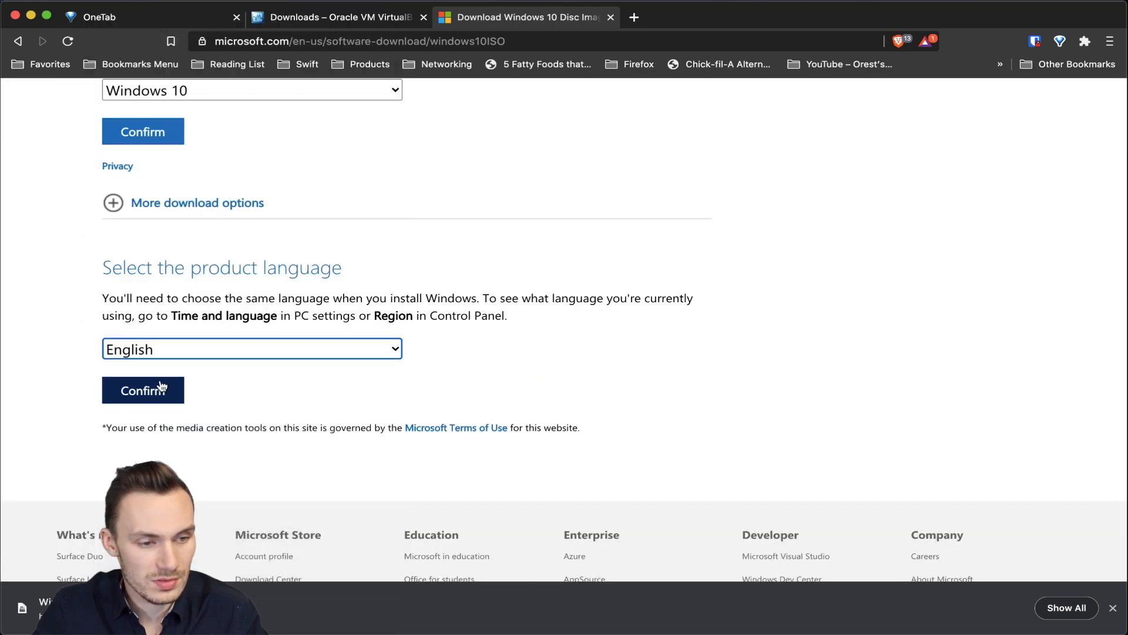
{"action": "left_click", "coordinate": [157, 387]}
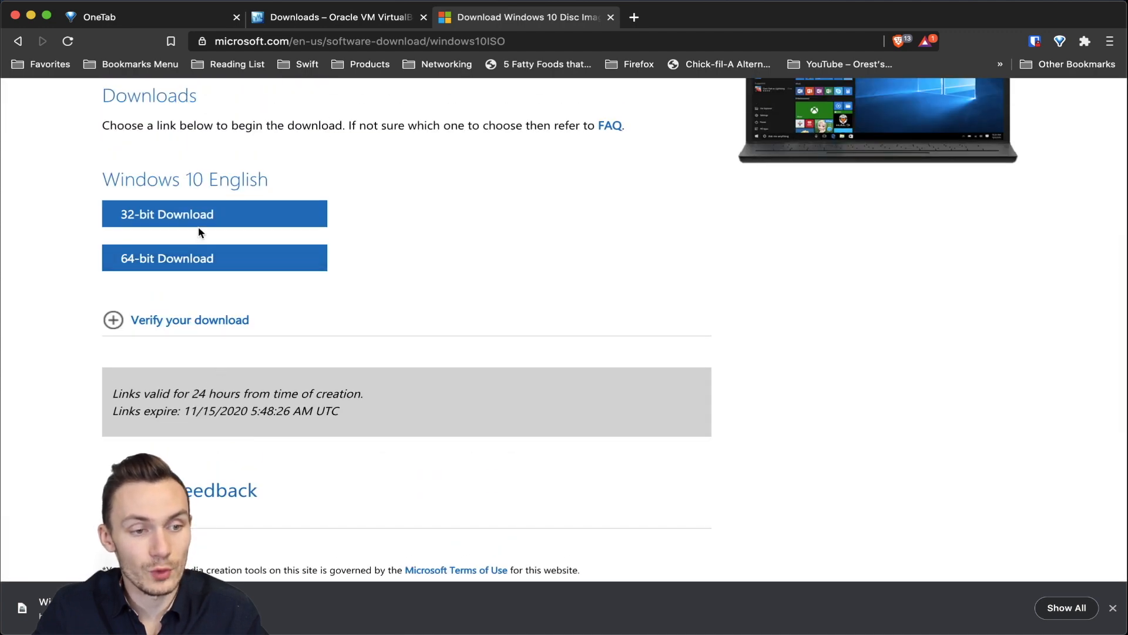
Step: Request the 64-bit ISO download, cancel the save, and return to the VirtualBox downloads tab
{"action": "left_click", "coordinate": [196, 261]}
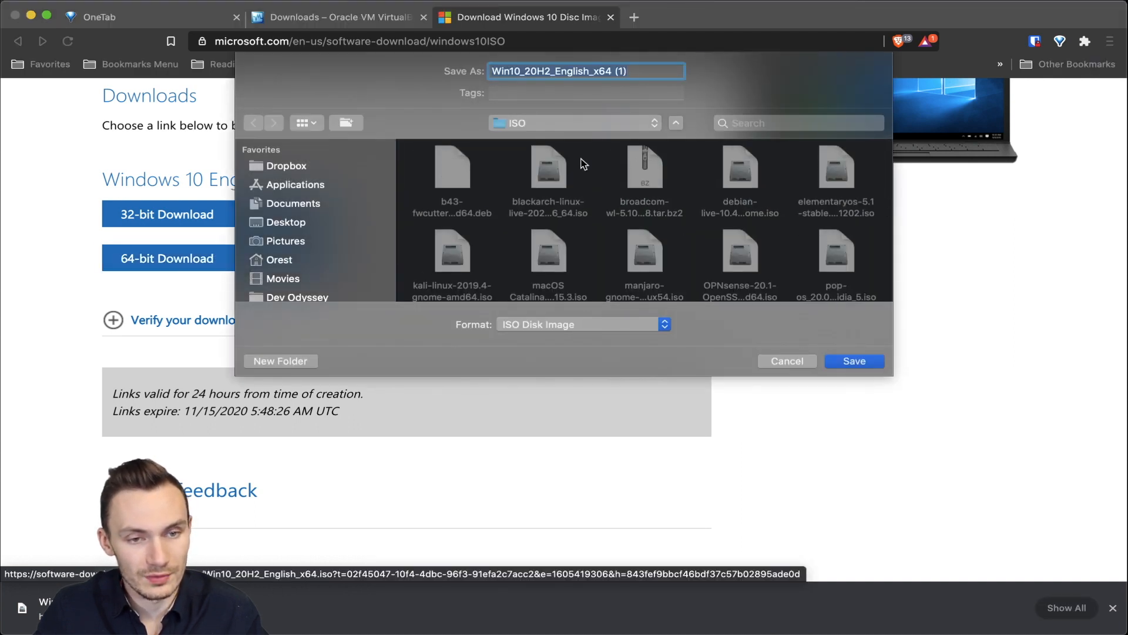
{"action": "left_click", "coordinate": [781, 362]}
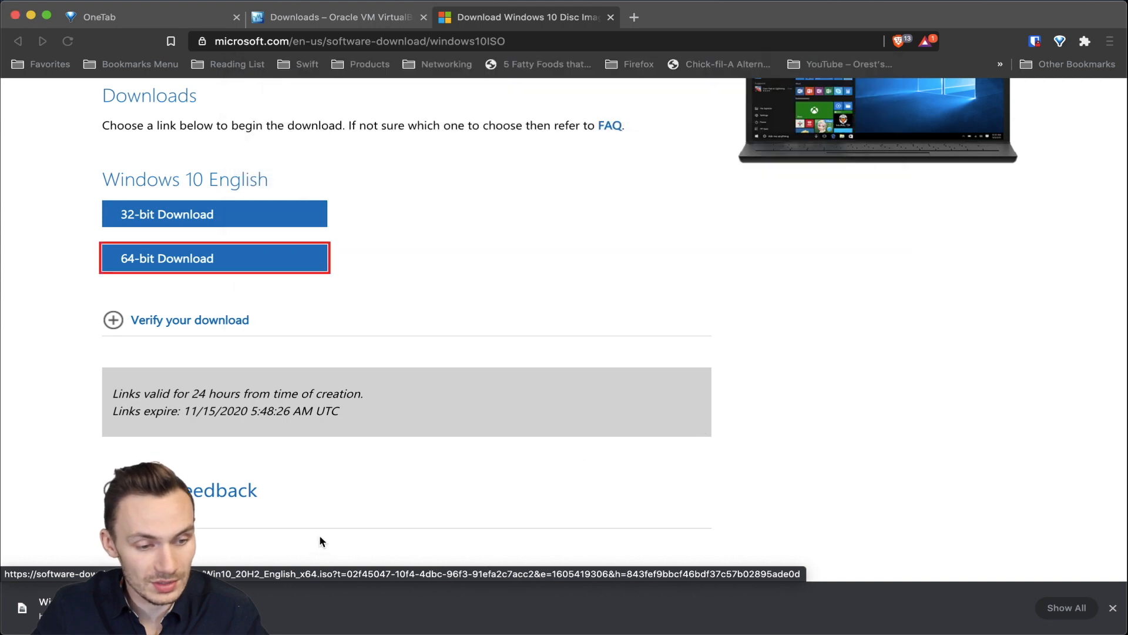
{"action": "left_click", "coordinate": [341, 17]}
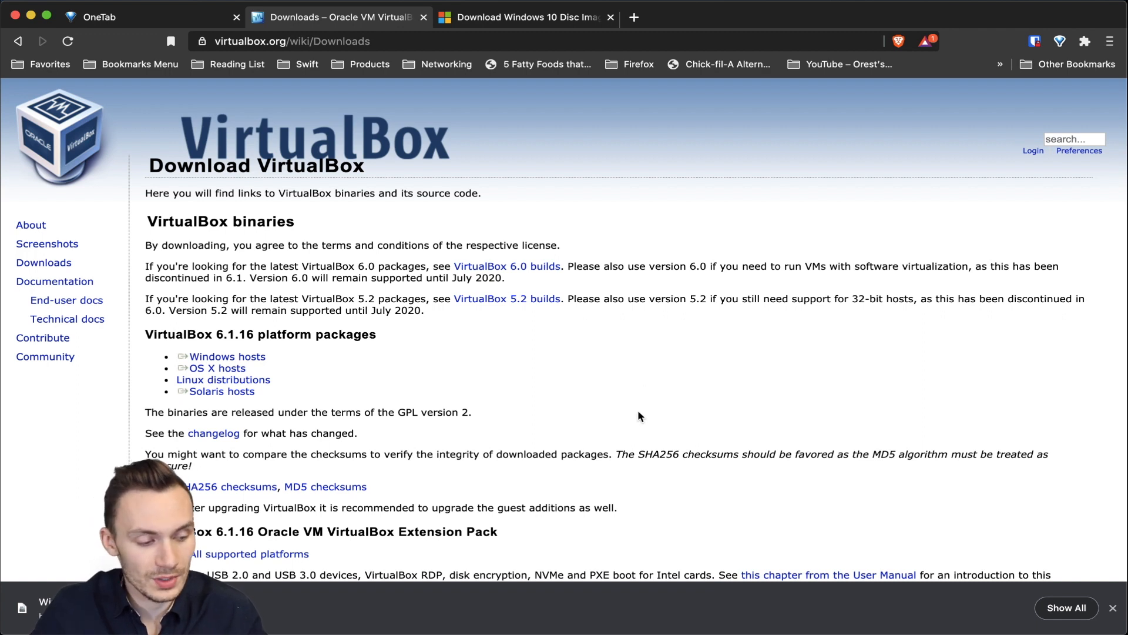
Step: Launch VirtualBox Manager from the Dock and start the new-machine wizard
{"action": "mouse_move", "coordinate": [744, 631]}
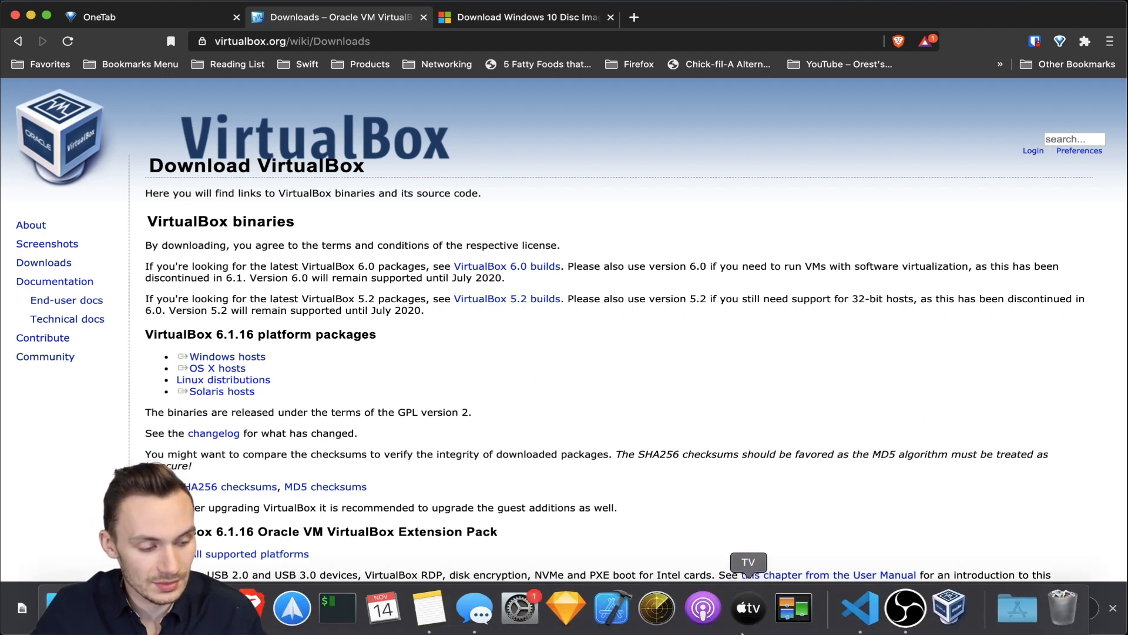
{"action": "left_click", "coordinate": [949, 624]}
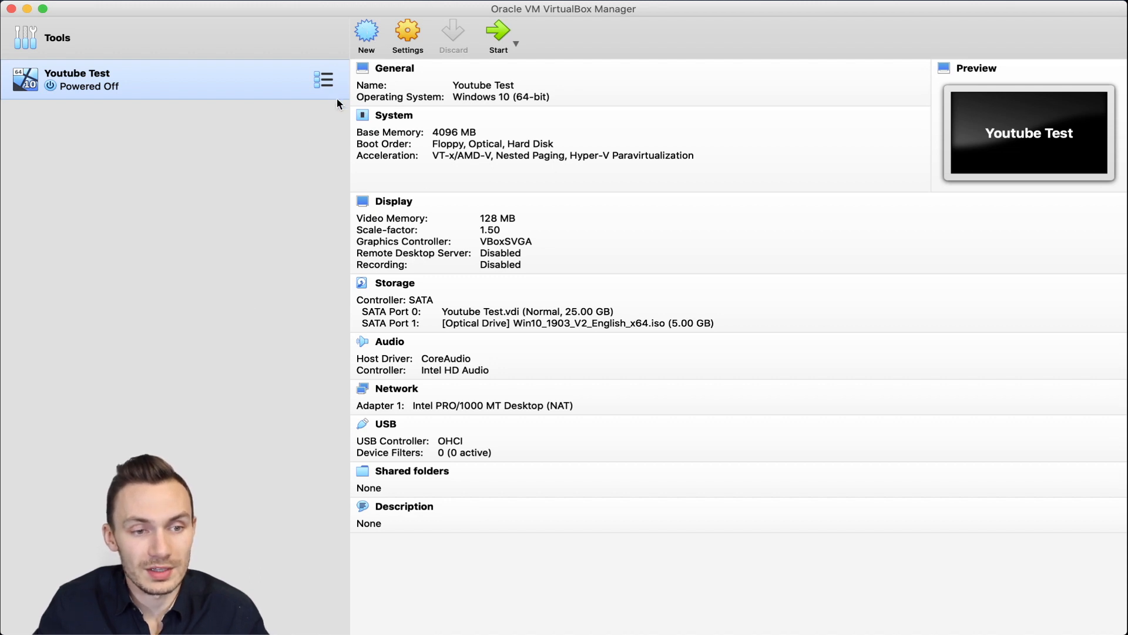
{"action": "left_click", "coordinate": [365, 32]}
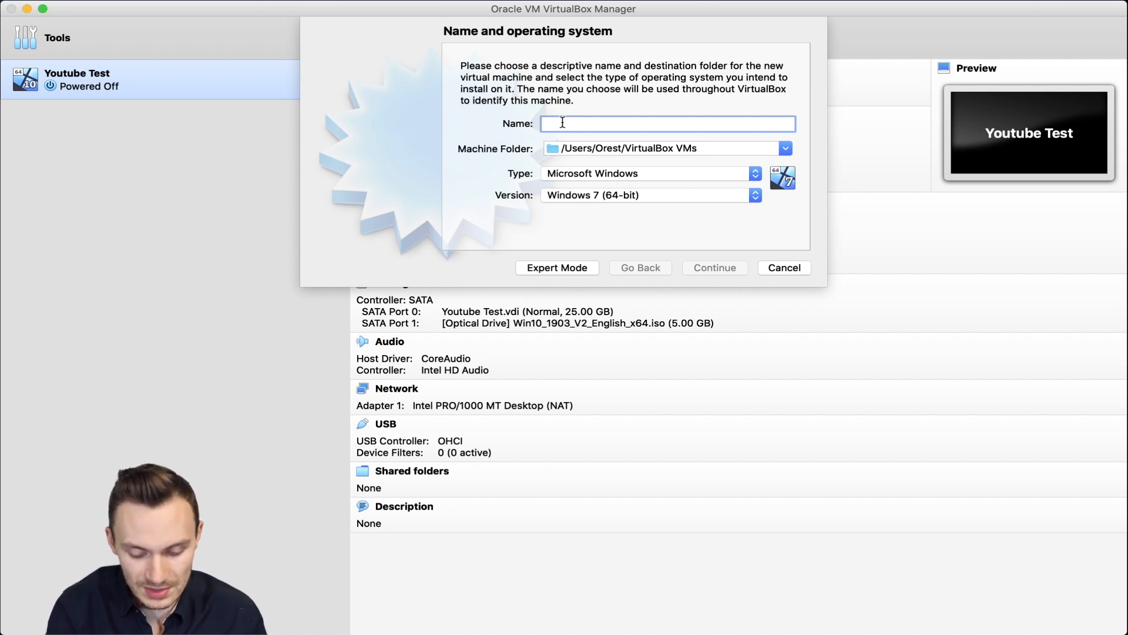
Step: Name the machine 'Windows 10 VM', with type Microsoft Windows and version Windows 10 (64-bit)
{"action": "type", "text": "Windows 10 VM"}
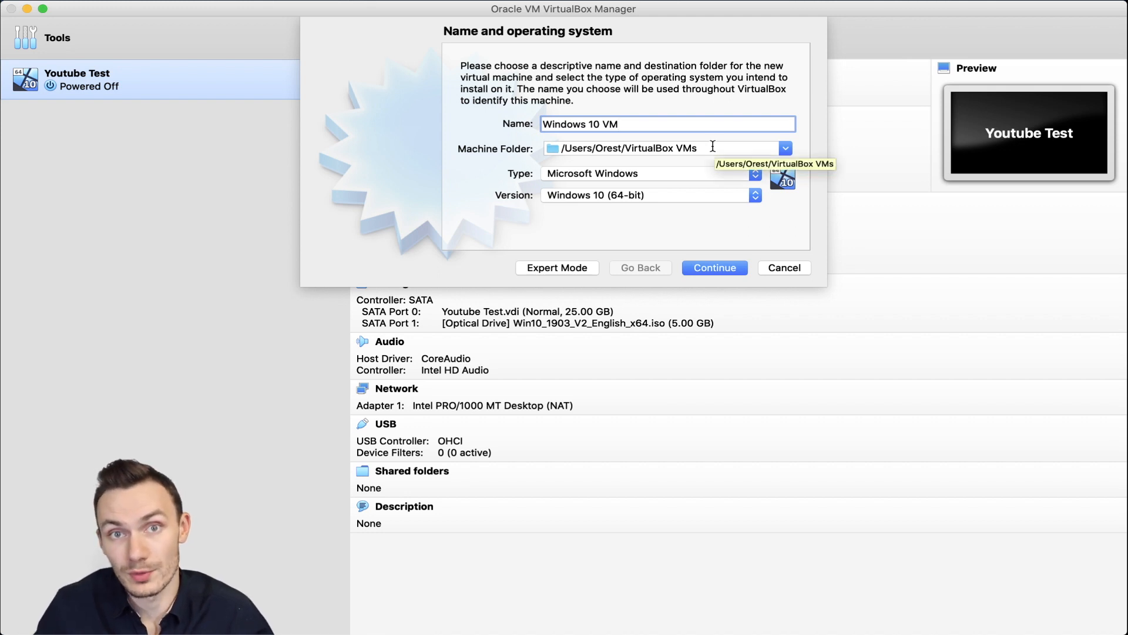
{"action": "left_click", "coordinate": [567, 173]}
{"action": "left_click", "coordinate": [591, 173]}
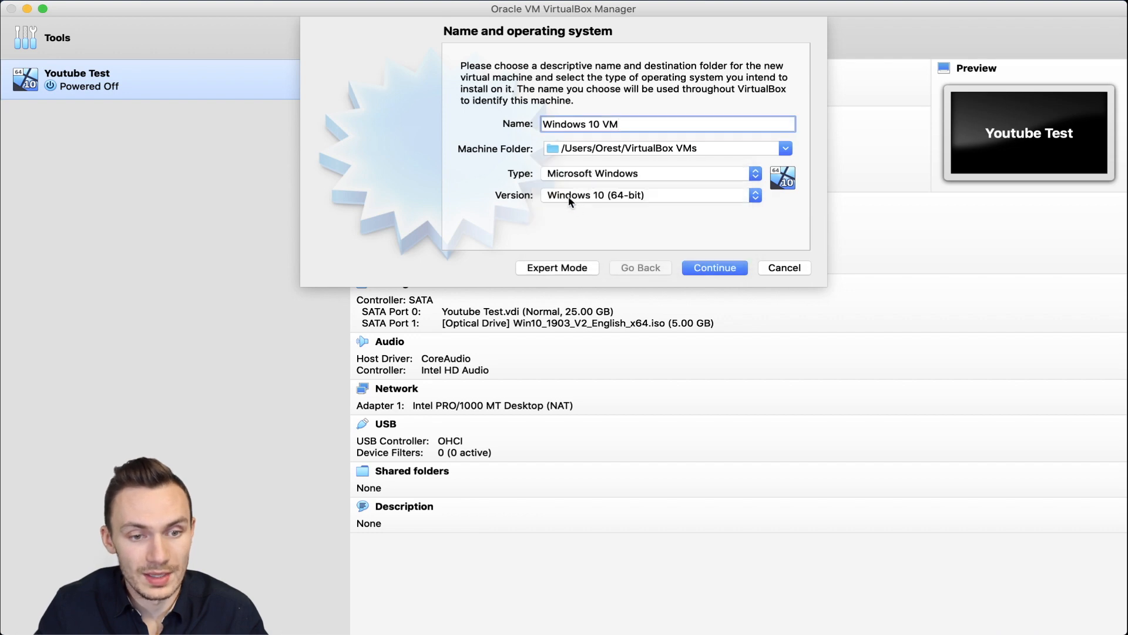
{"action": "left_click", "coordinate": [570, 202]}
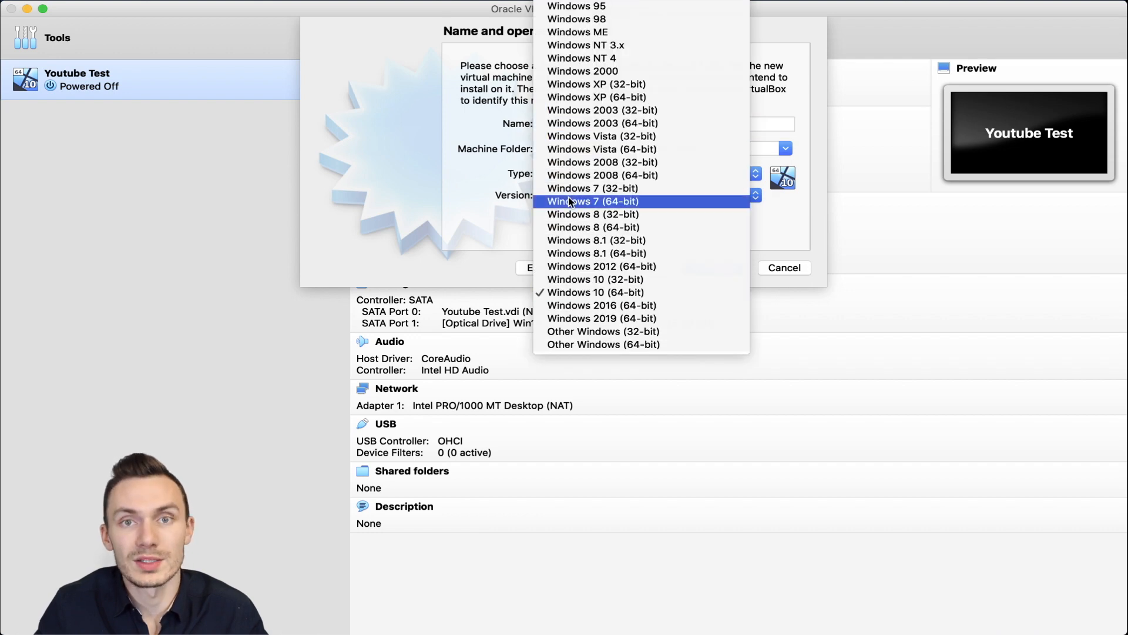
{"action": "left_click", "coordinate": [605, 297]}
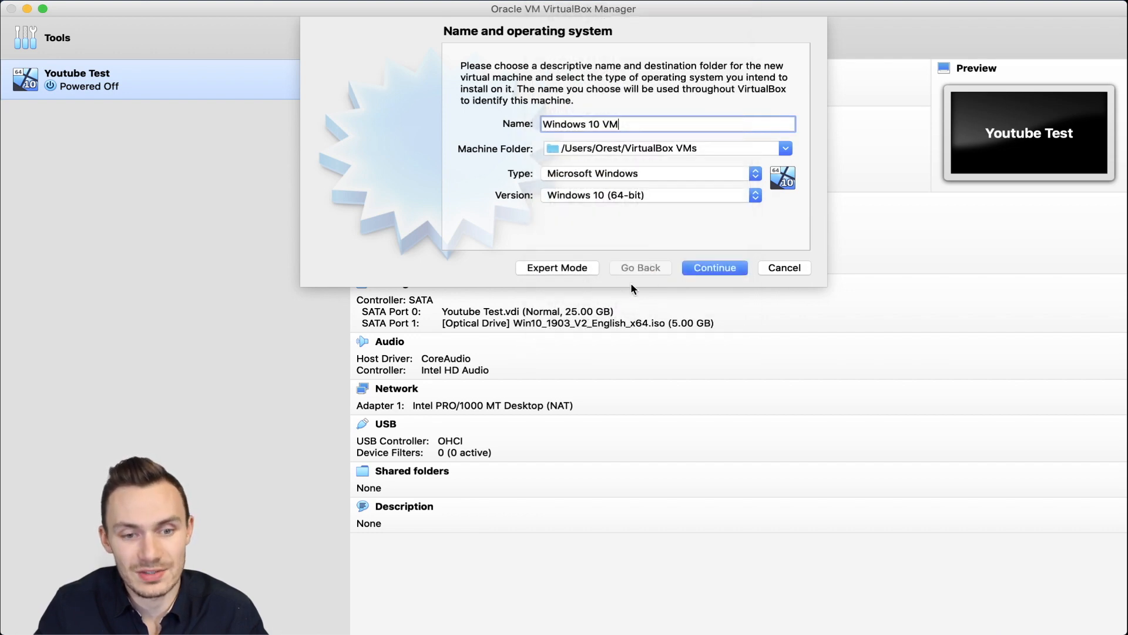
{"action": "left_click", "coordinate": [720, 269]}
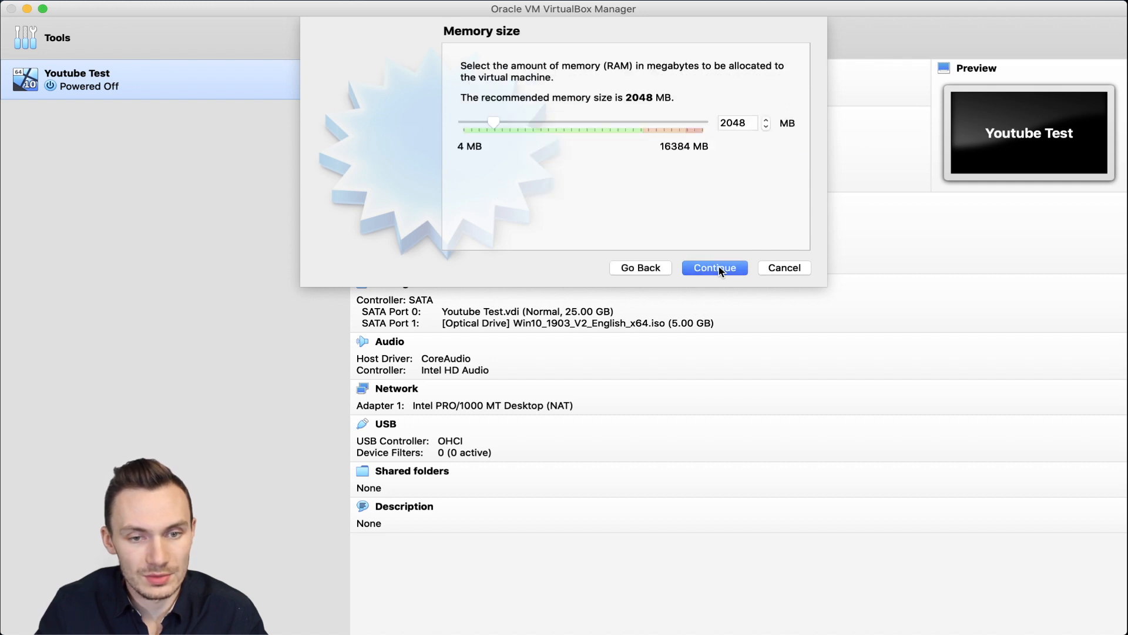
Step: Set the memory size to 8192 MB
{"action": "double_click", "coordinate": [731, 122]}
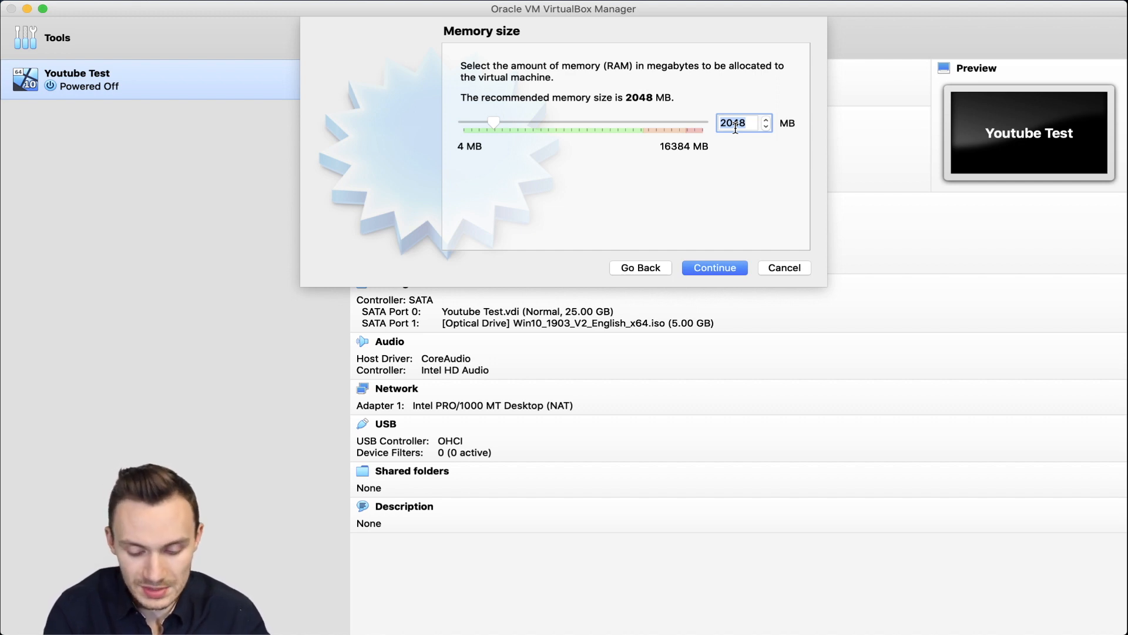
{"action": "key", "text": "BackSpace"}
{"action": "type", "text": "8192"}
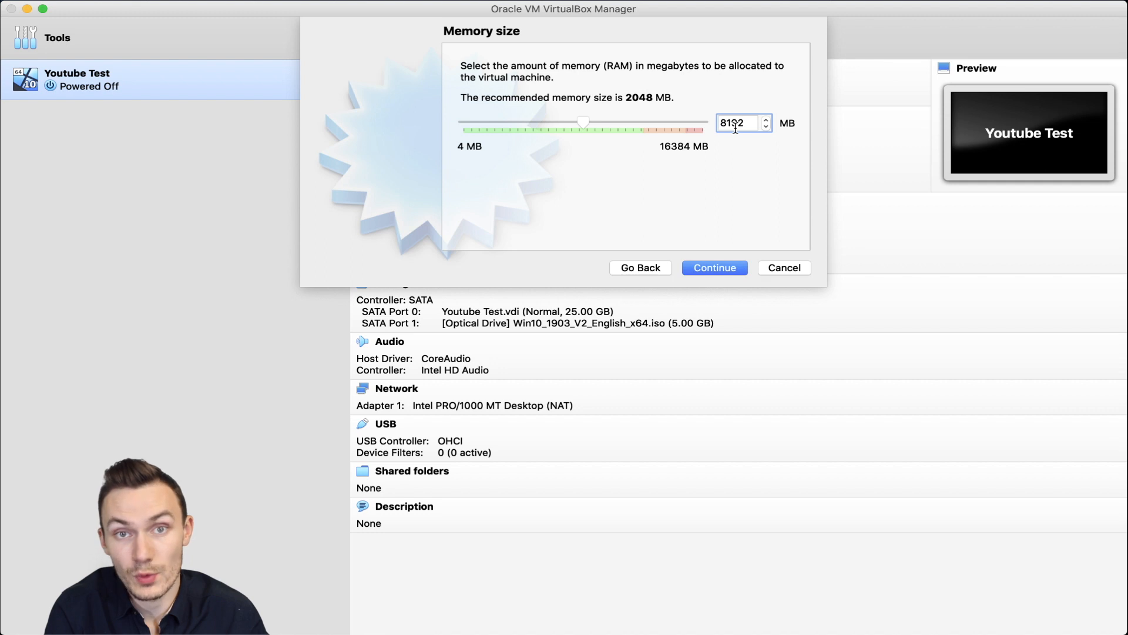
{"action": "left_click", "coordinate": [714, 267]}
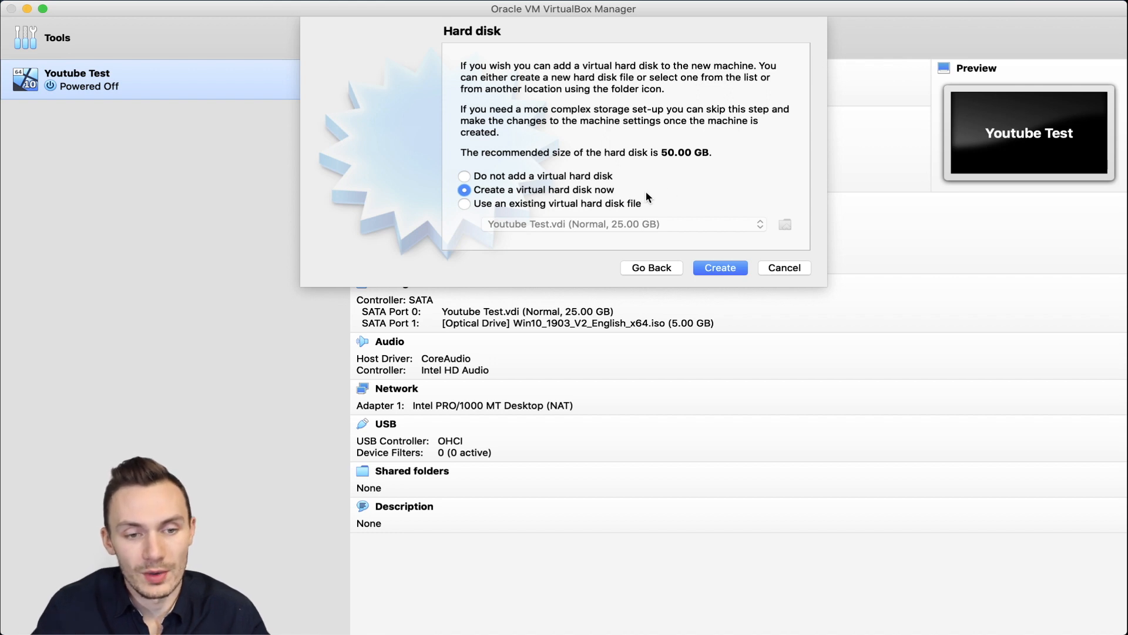
Step: Create a new dynamically allocated 50.00 GB VDI hard disk for the machine
{"action": "left_click", "coordinate": [724, 270]}
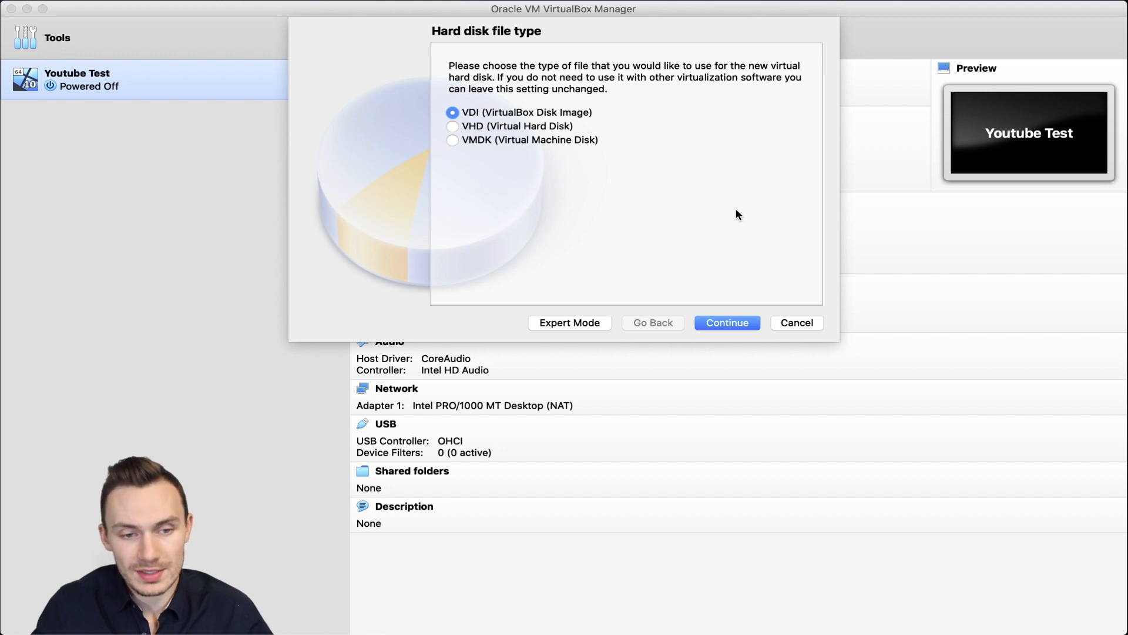
{"action": "left_click", "coordinate": [731, 324]}
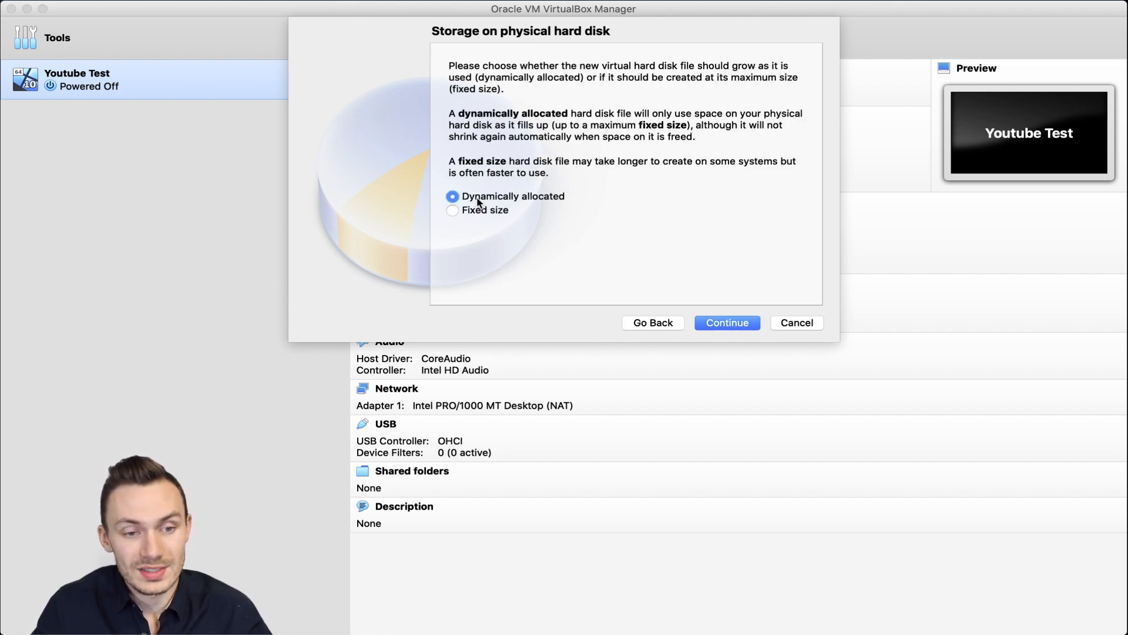
{"action": "left_click", "coordinate": [728, 322]}
{"action": "left_click", "coordinate": [766, 177]}
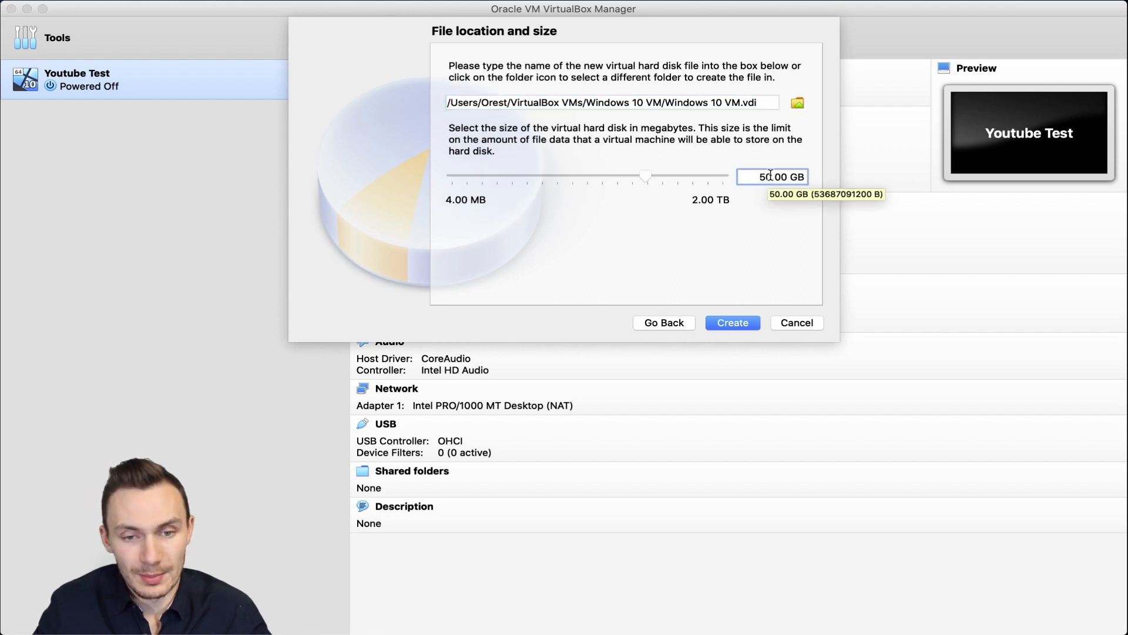
{"action": "left_click", "coordinate": [744, 323]}
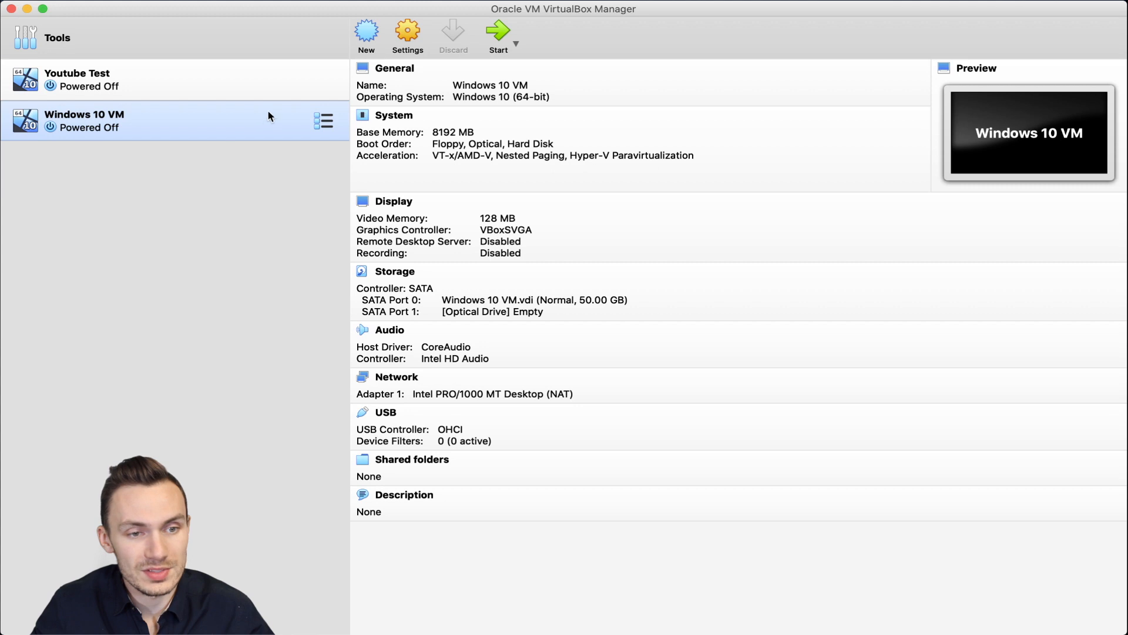
Step: In Storage settings, load Win10_20H2_English_x64.iso into the empty optical drive
{"action": "left_click", "coordinate": [414, 35]}
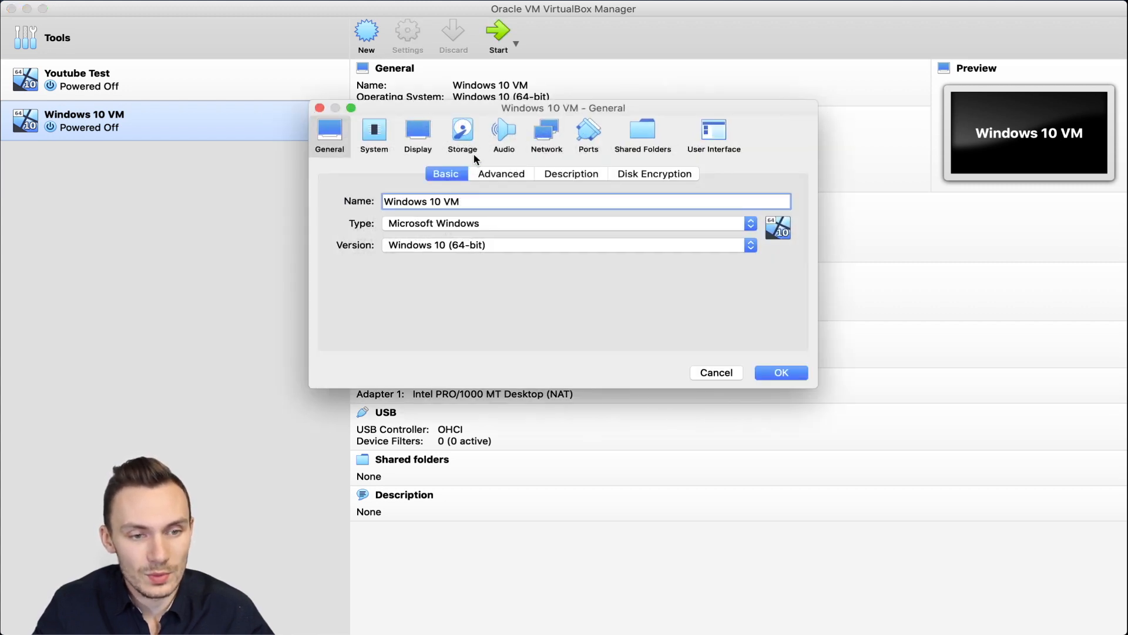
{"action": "left_click", "coordinate": [463, 135]}
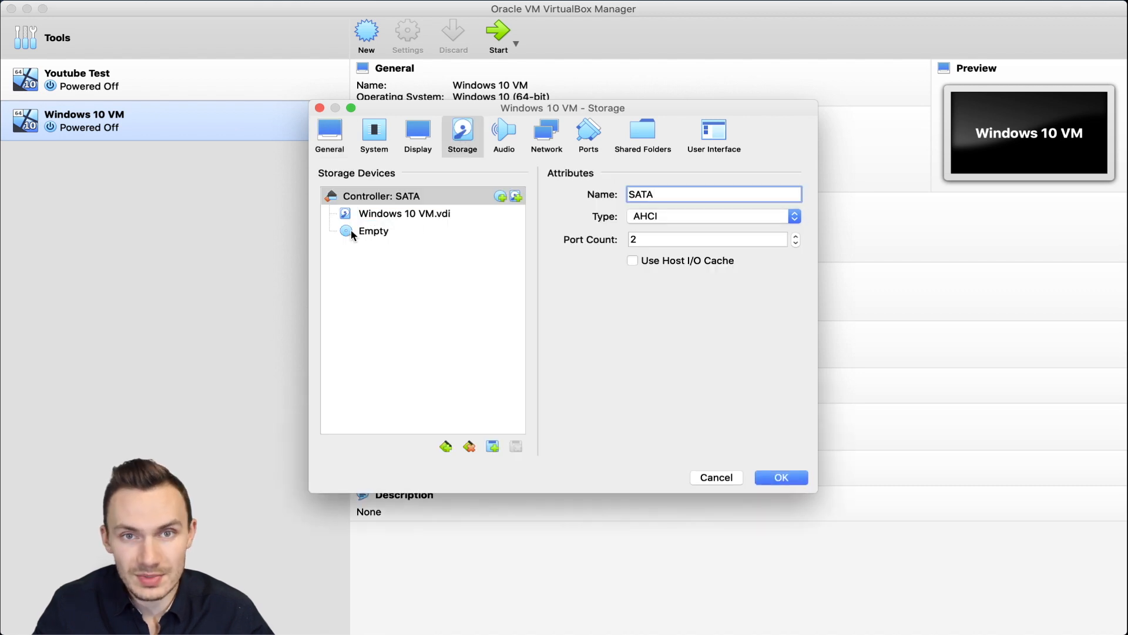
{"action": "left_click", "coordinate": [371, 234]}
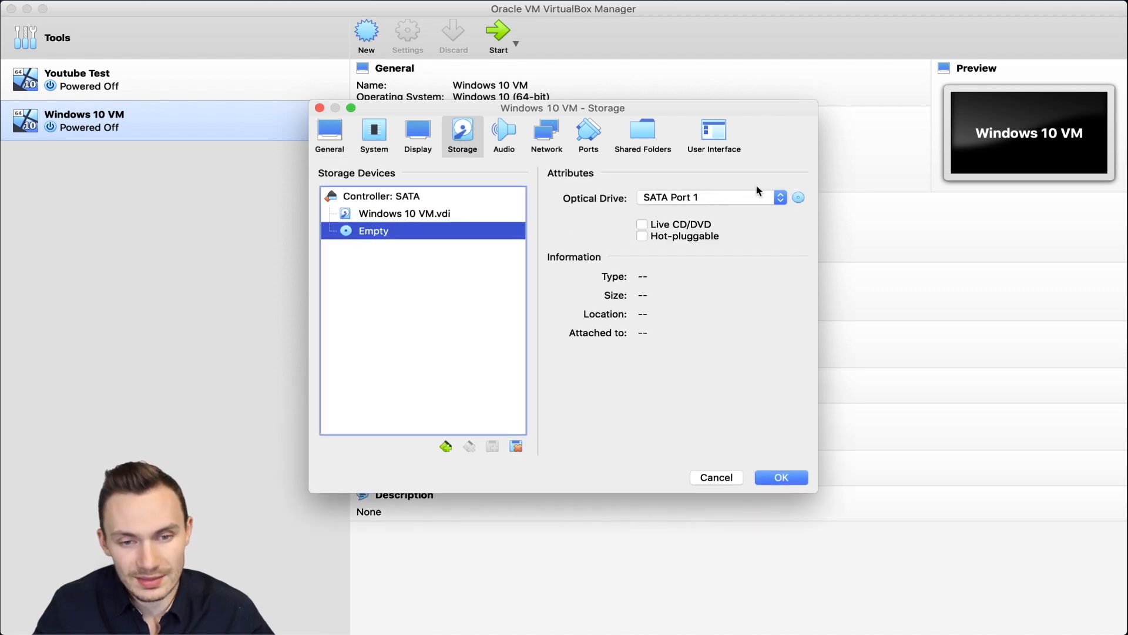
{"action": "left_click", "coordinate": [798, 198]}
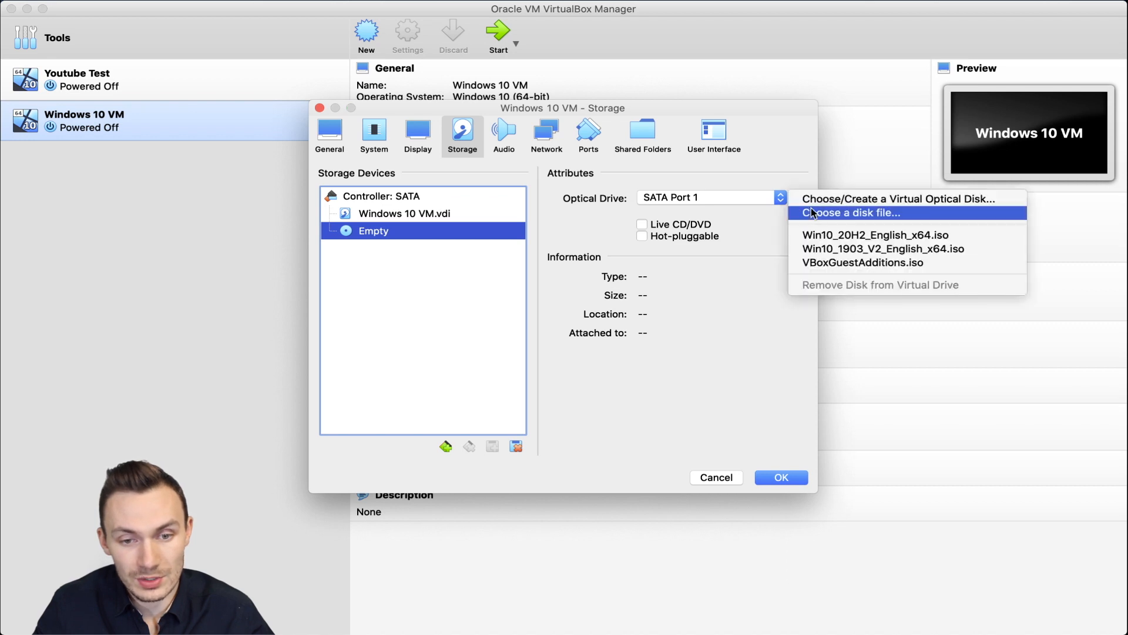
{"action": "left_click", "coordinate": [816, 215]}
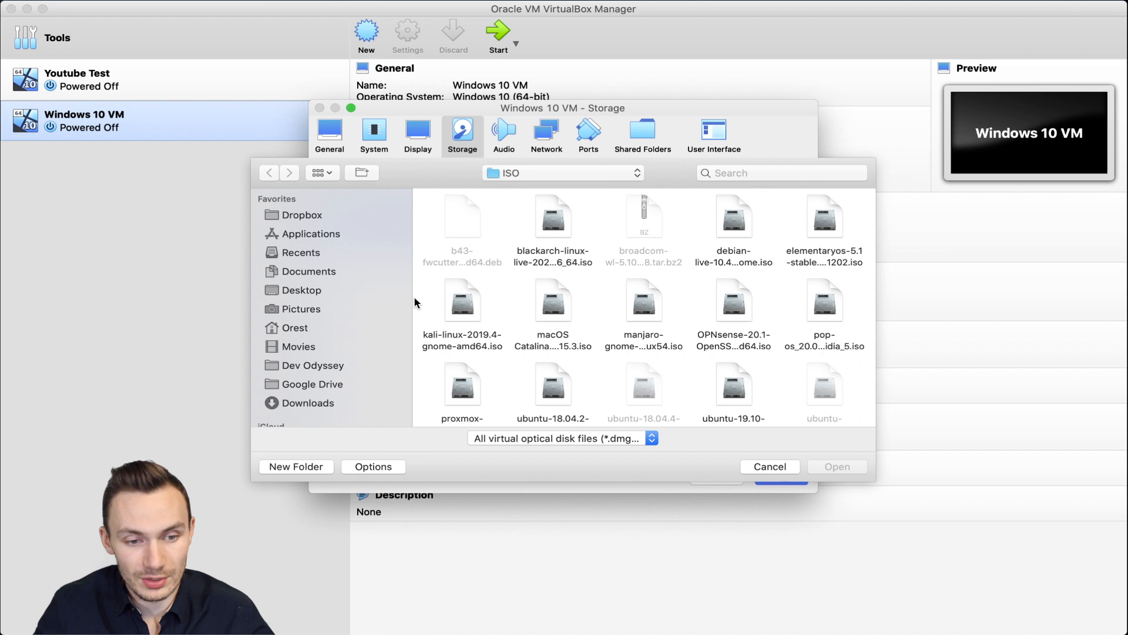
{"action": "scroll", "coordinate": [531, 302], "scroll_direction": "down", "scroll_amount": 3}
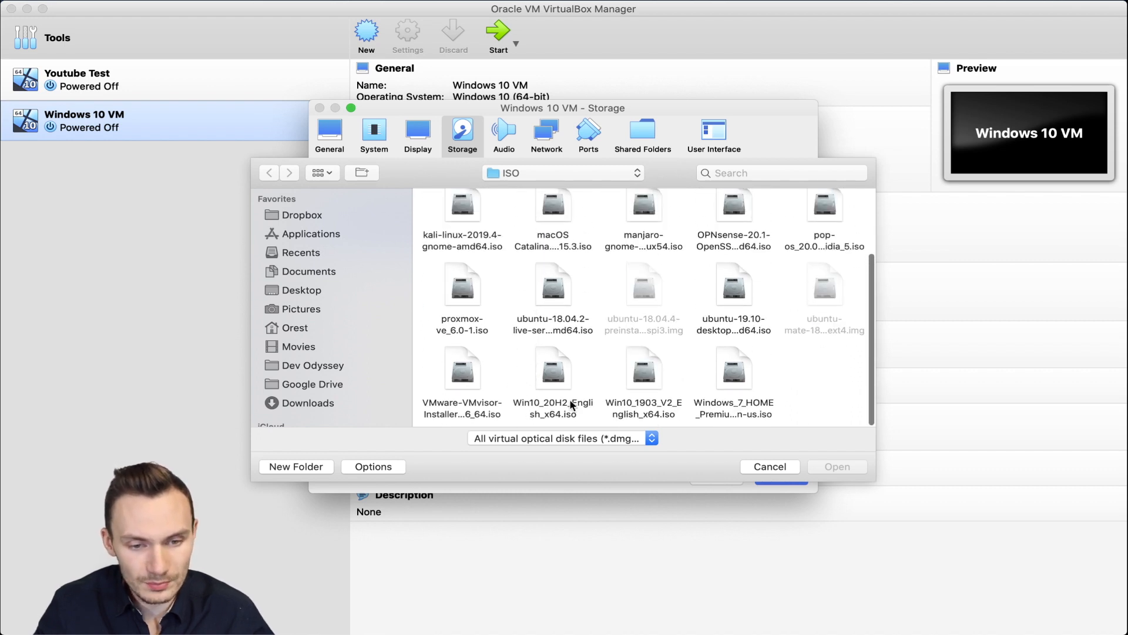
{"action": "left_click", "coordinate": [549, 414]}
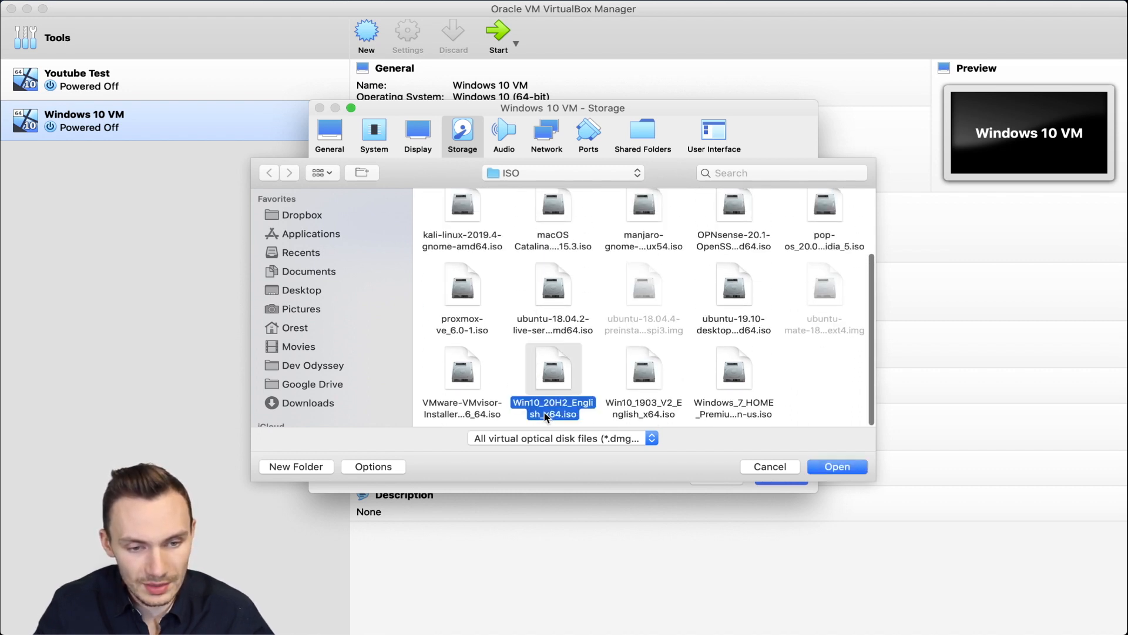
{"action": "left_click", "coordinate": [852, 467]}
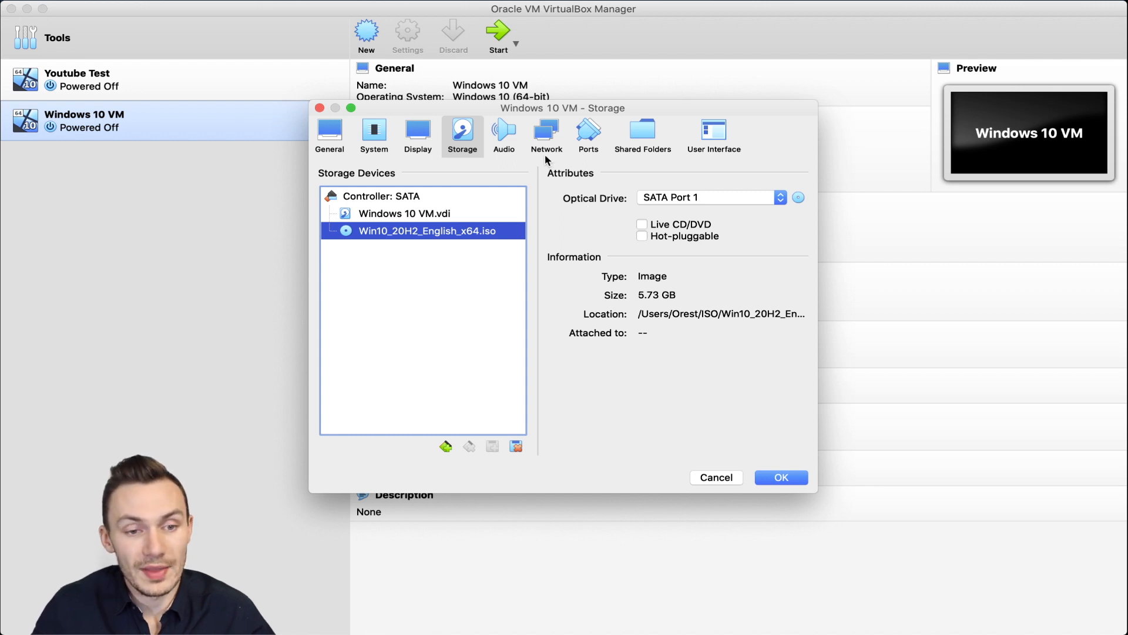
{"action": "left_click", "coordinate": [549, 135]}
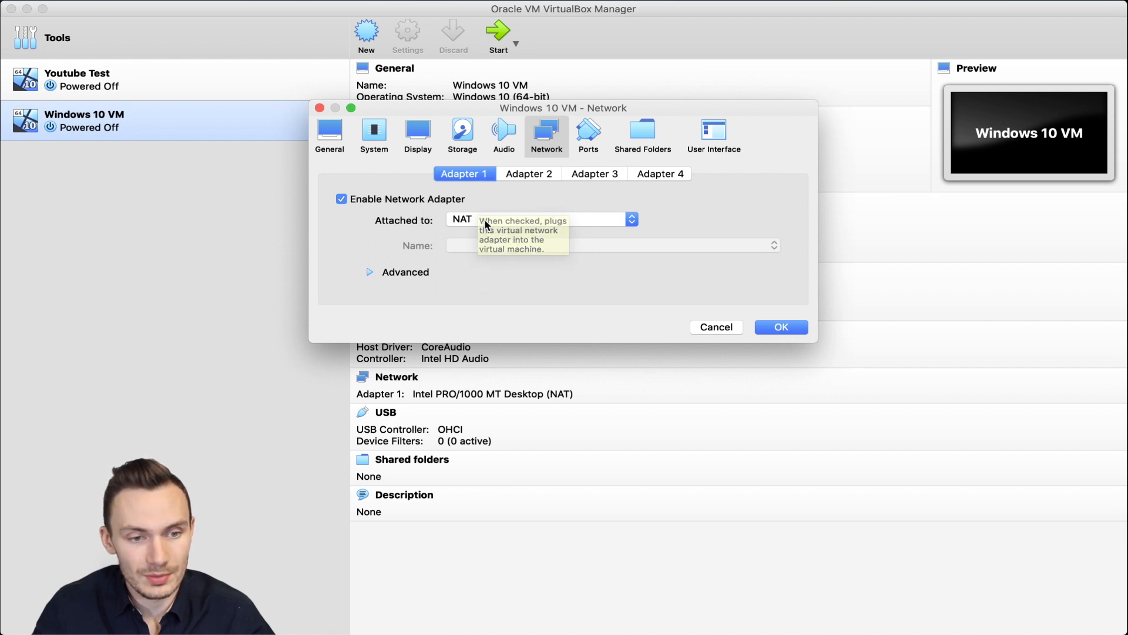
Step: Keep the network adapter on NAT, review Display, System and General, and save the settings
{"action": "left_click", "coordinate": [506, 218]}
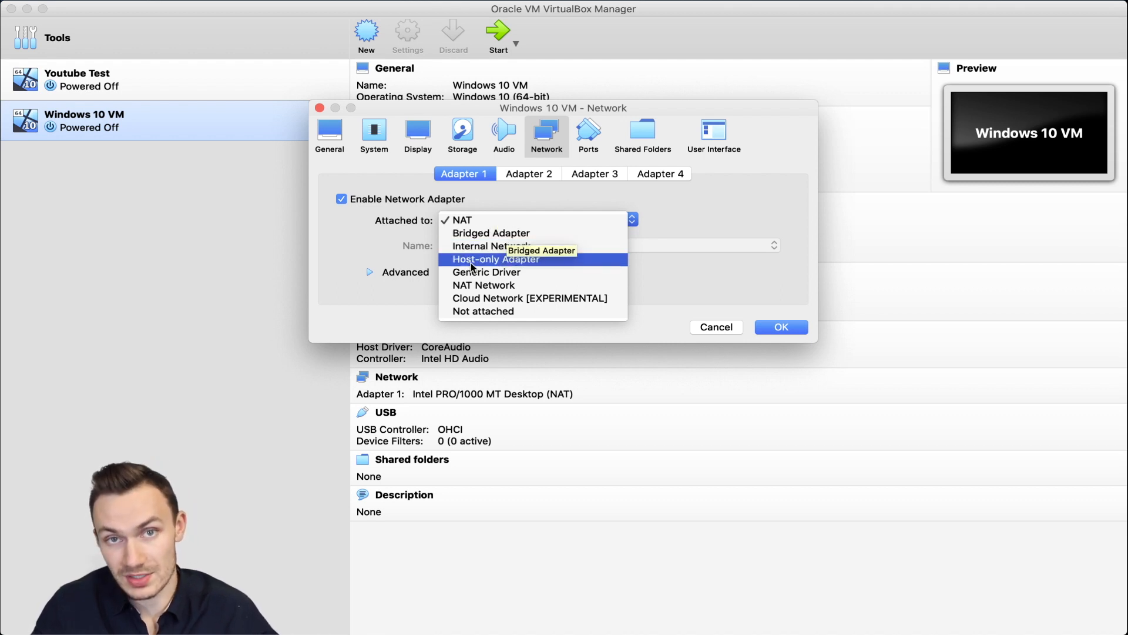
{"action": "left_click", "coordinate": [487, 221]}
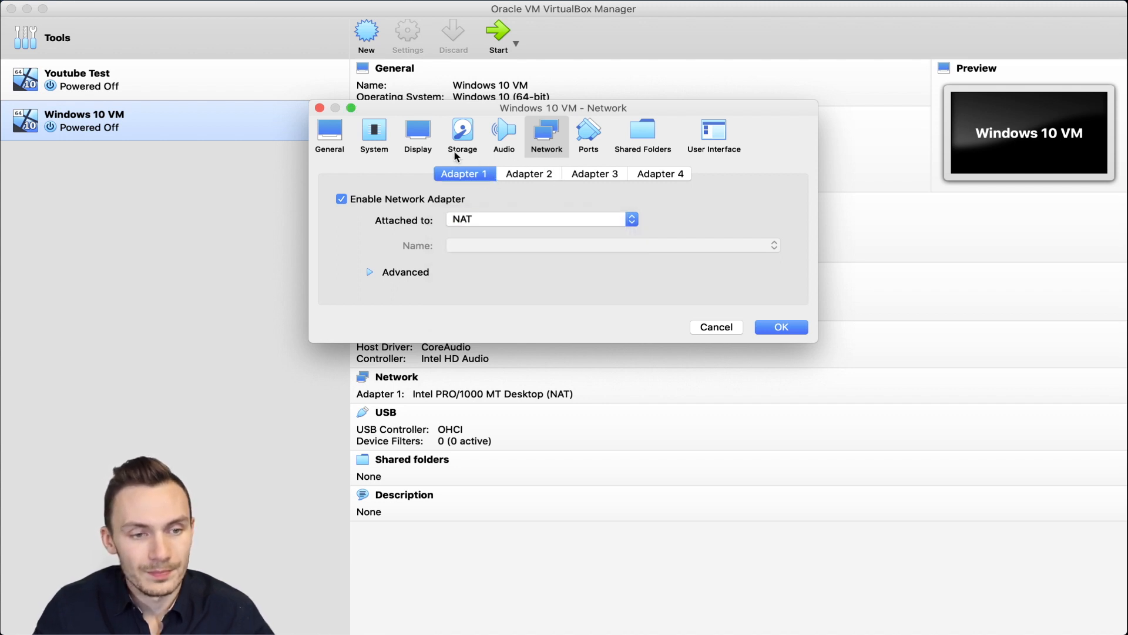
{"action": "left_click", "coordinate": [415, 146]}
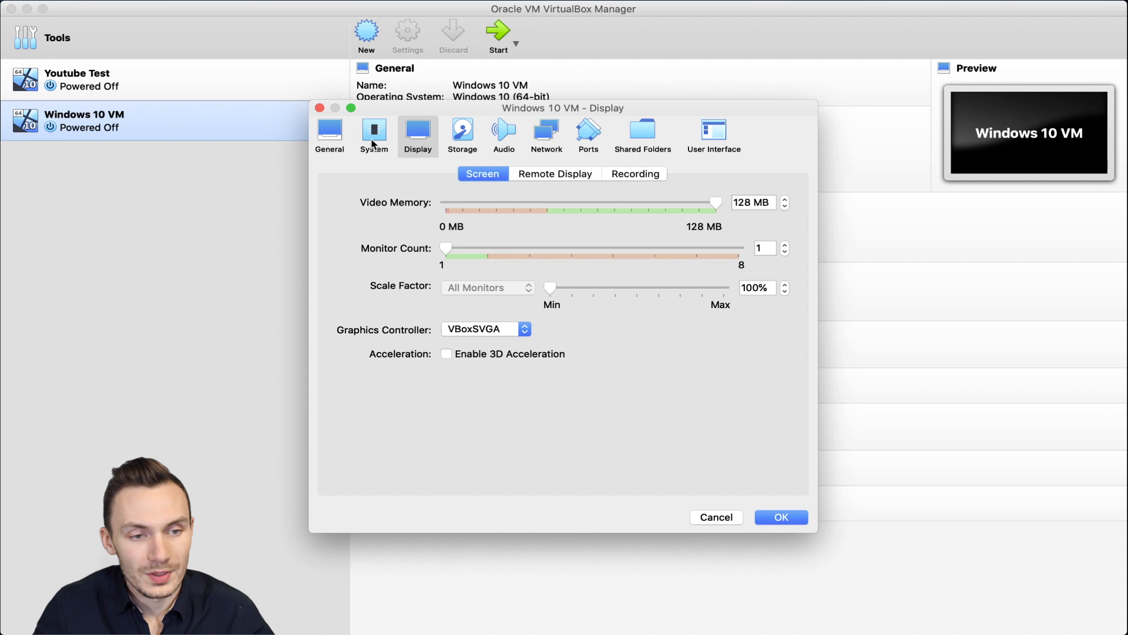
{"action": "left_click", "coordinate": [373, 144]}
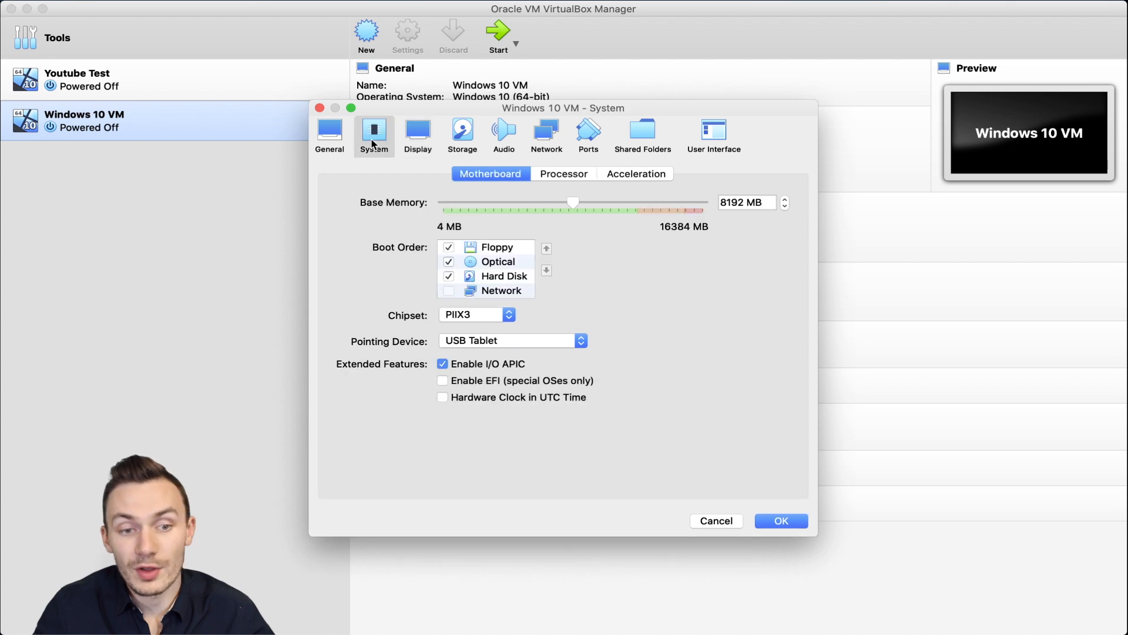
{"action": "left_click", "coordinate": [331, 144]}
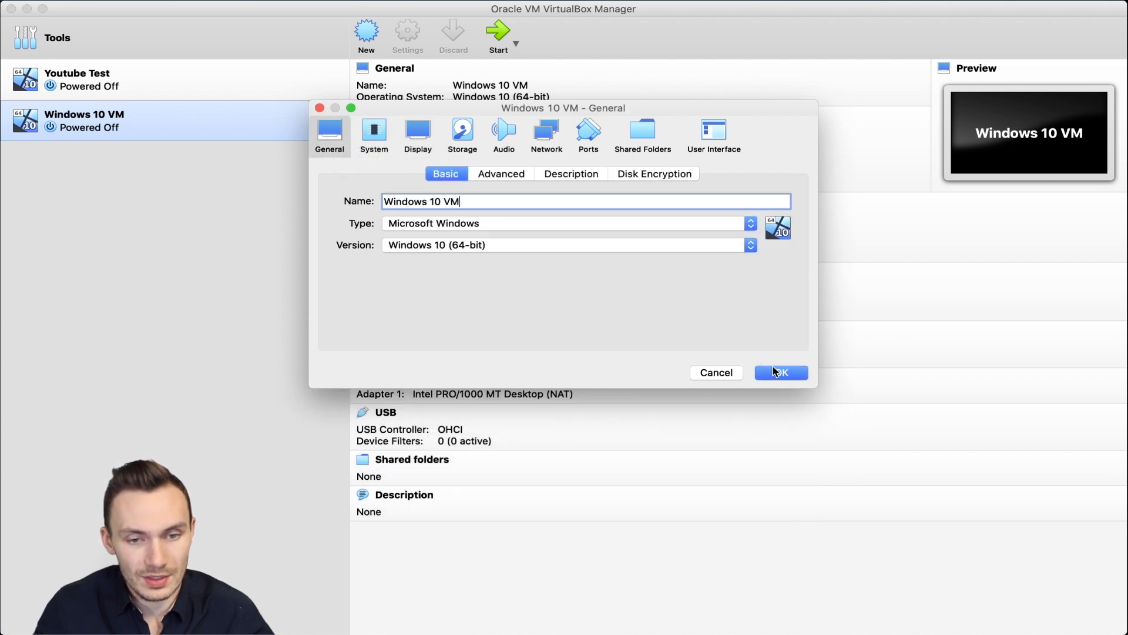
{"action": "left_click", "coordinate": [778, 373]}
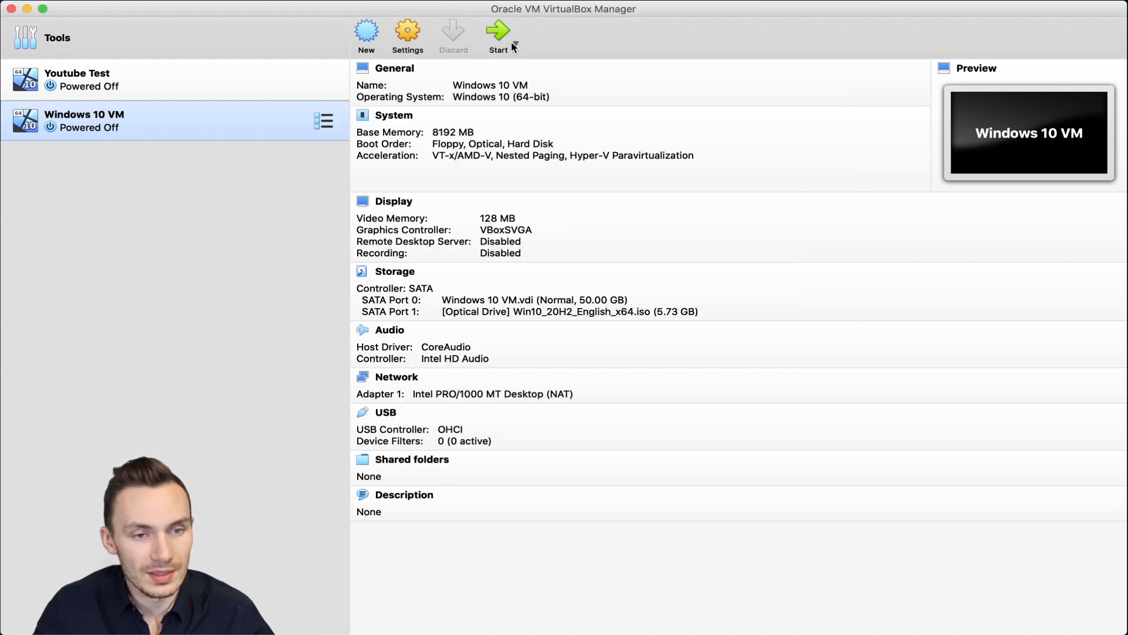
Step: Start Windows 10 VM with Win10_20H2_English_x64.iso as the start-up disk
{"action": "left_click", "coordinate": [494, 37]}
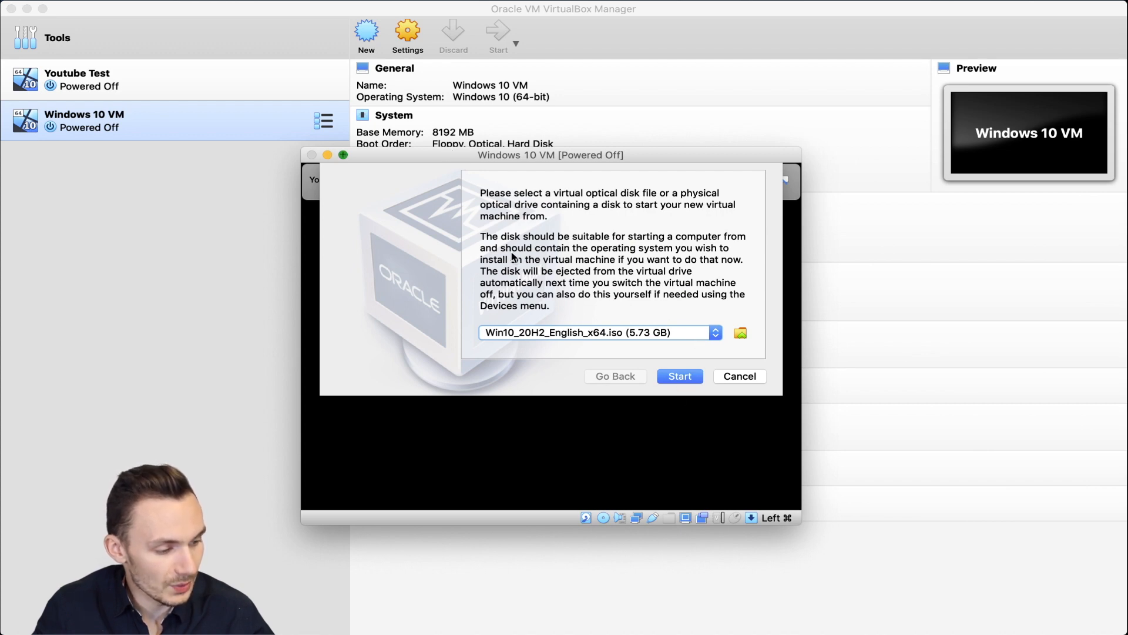
{"action": "left_click", "coordinate": [679, 378]}
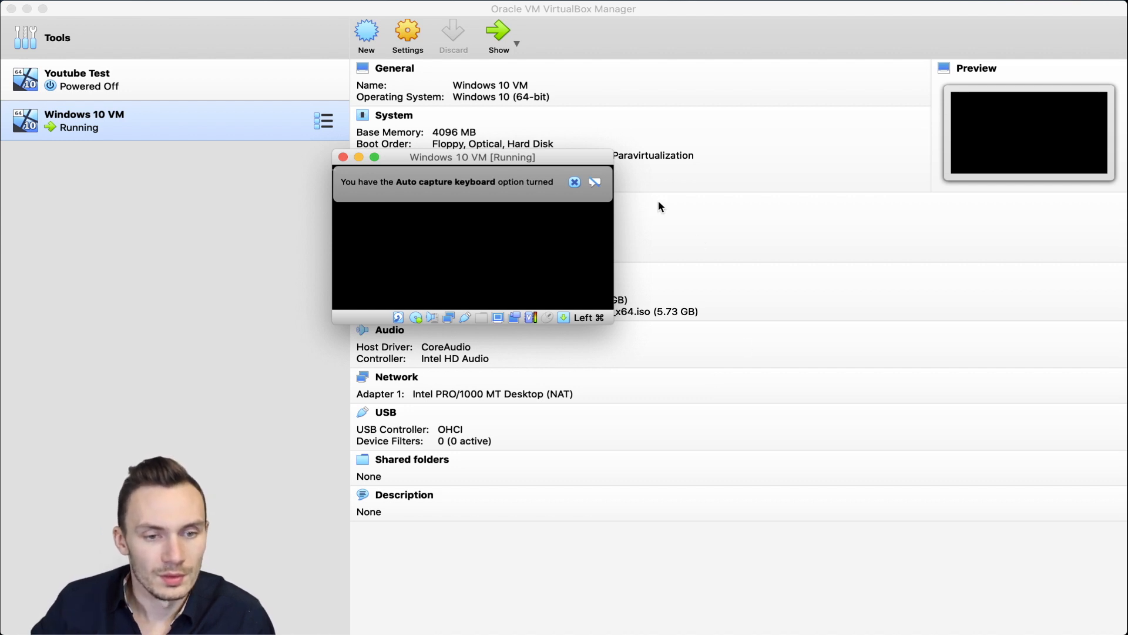
Step: Dismiss the keyboard capture notice, then enlarge and reposition the VM window as Setup loads
{"action": "left_click", "coordinate": [575, 183]}
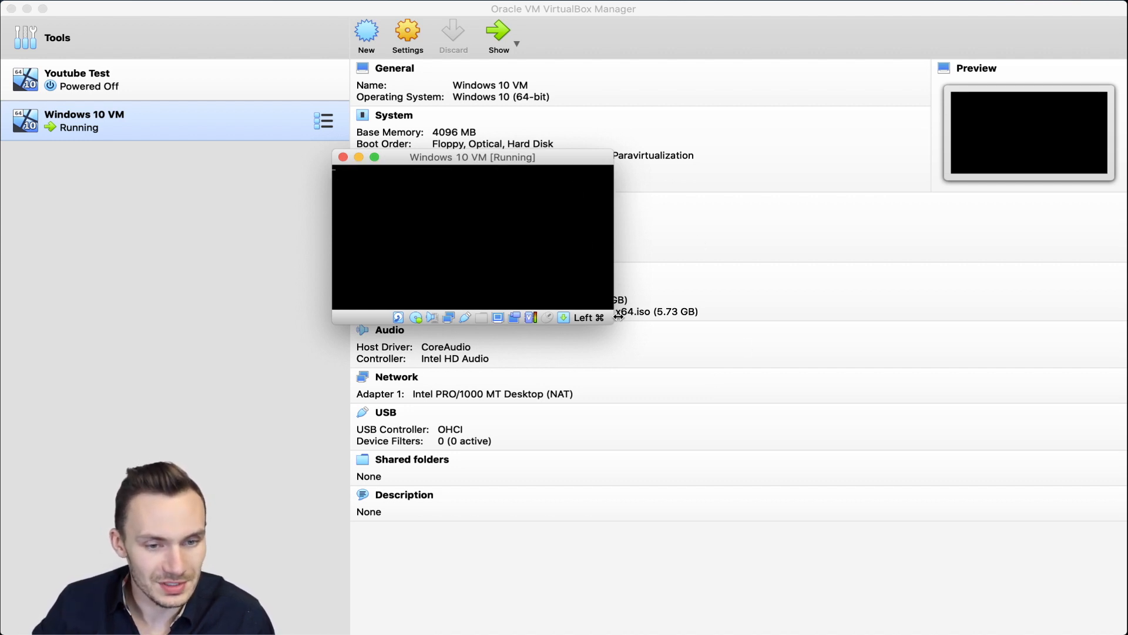
{"action": "left_click_drag", "start_coordinate": [727, 453], "coordinate": [1027, 582]}
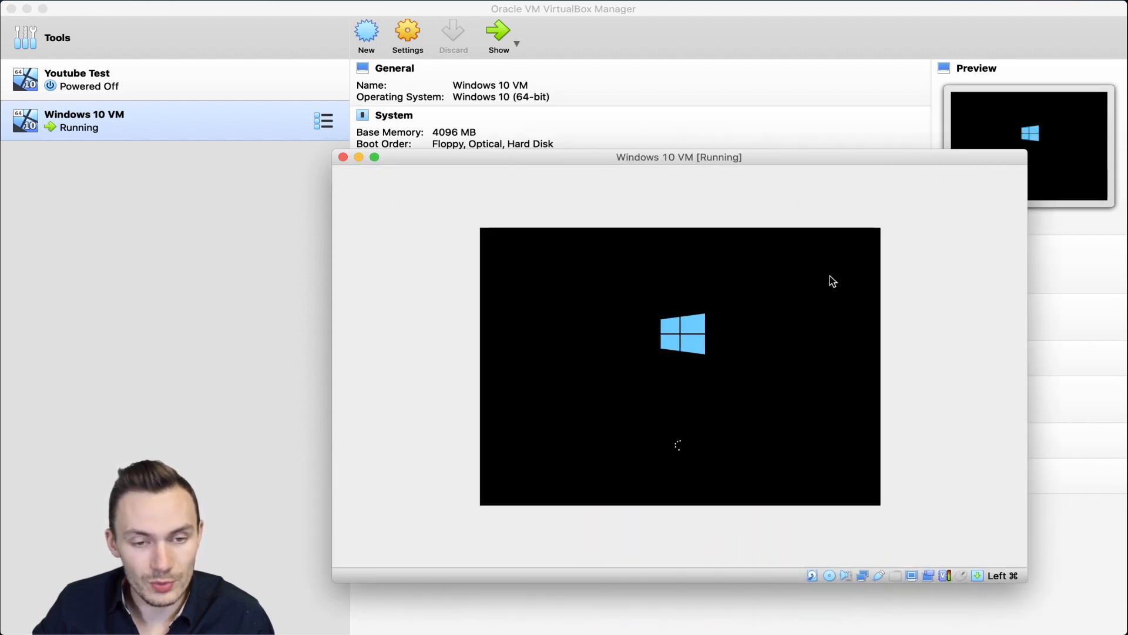
{"action": "left_click_drag", "start_coordinate": [731, 157], "coordinate": [620, 113]}
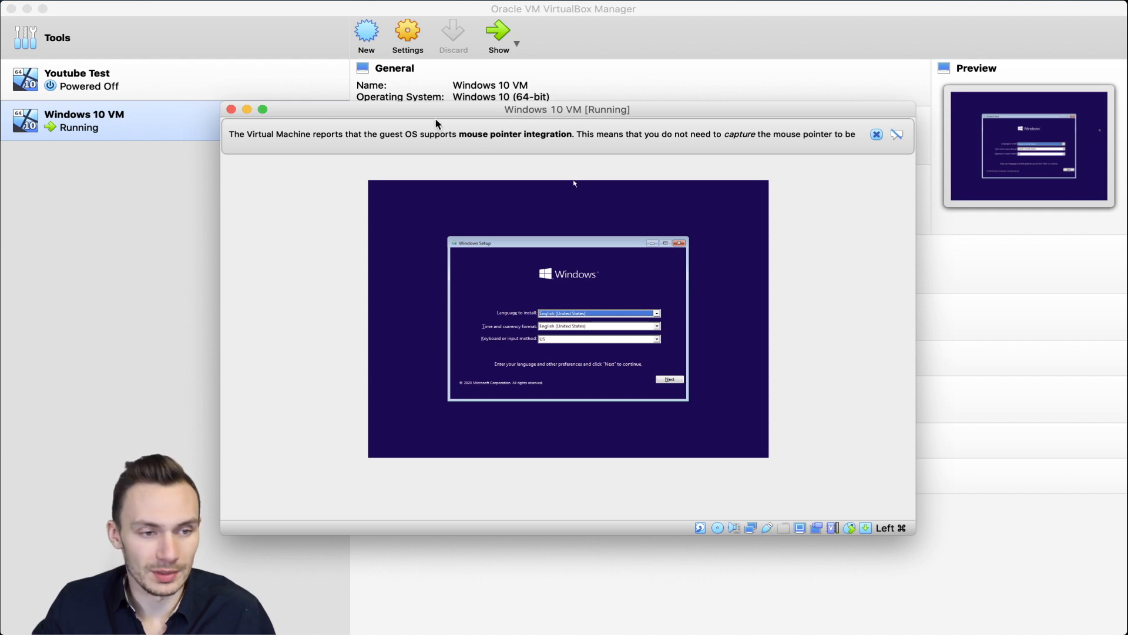
Step: Power off Windows 10 VM, close its window, and select Youtube Test in the list
{"action": "left_click", "coordinate": [232, 109]}
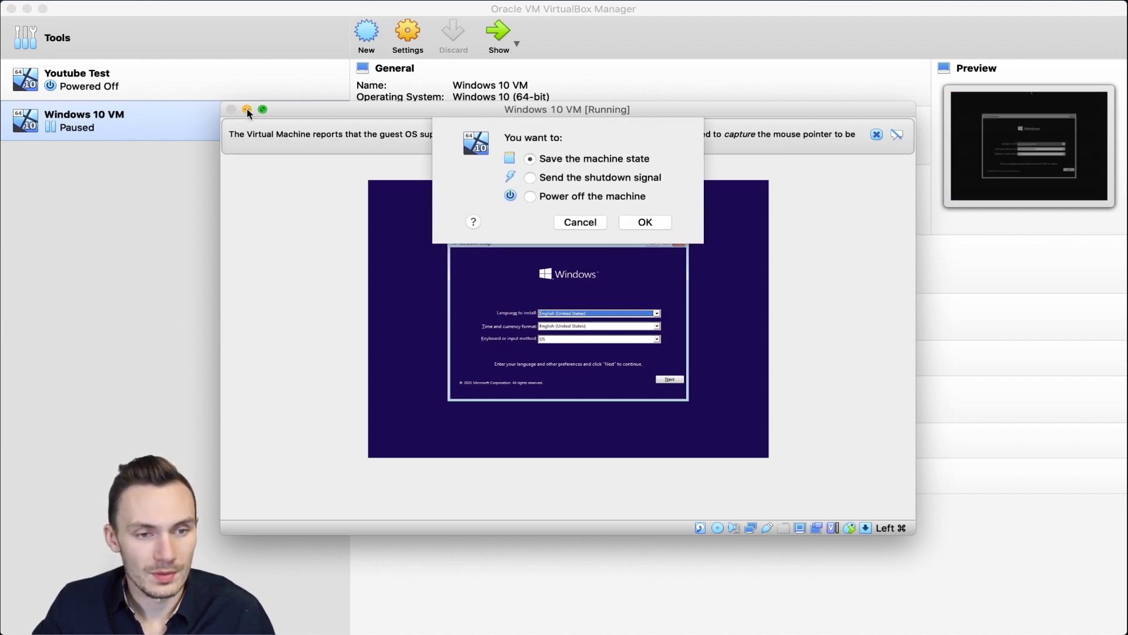
{"action": "left_click", "coordinate": [577, 197]}
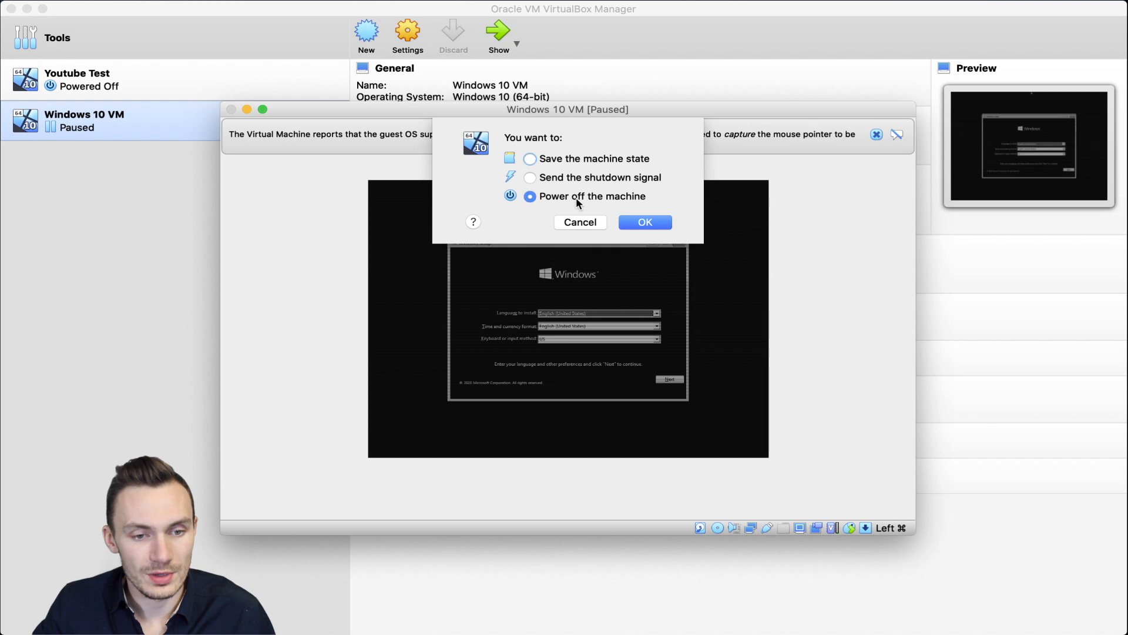
{"action": "left_click", "coordinate": [643, 222]}
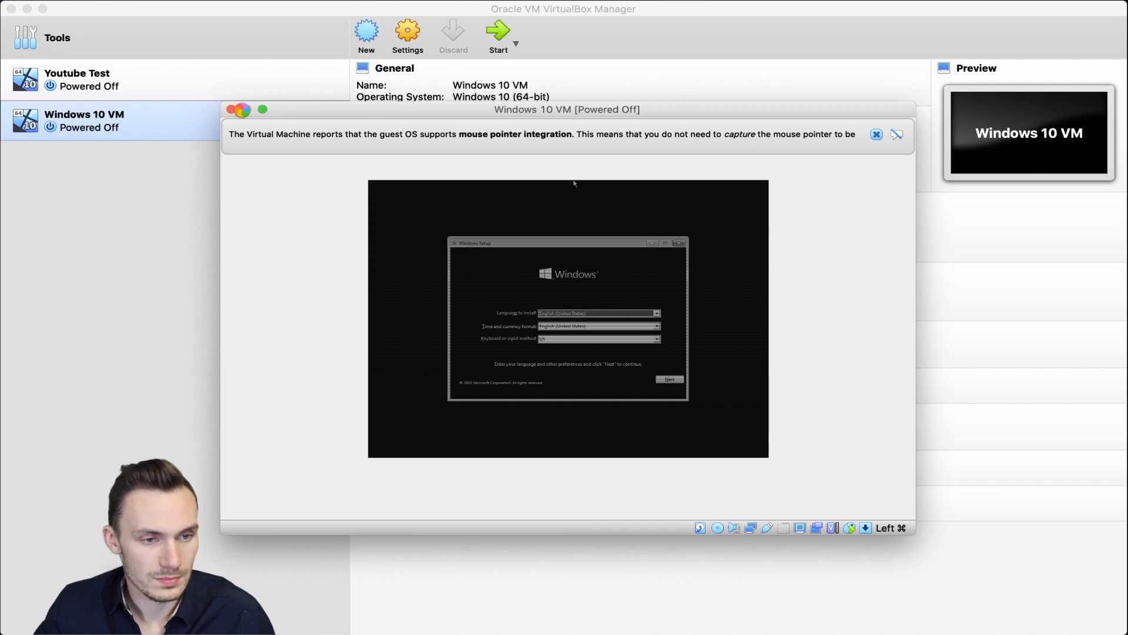
{"action": "left_click", "coordinate": [231, 109]}
{"action": "left_click", "coordinate": [146, 87]}
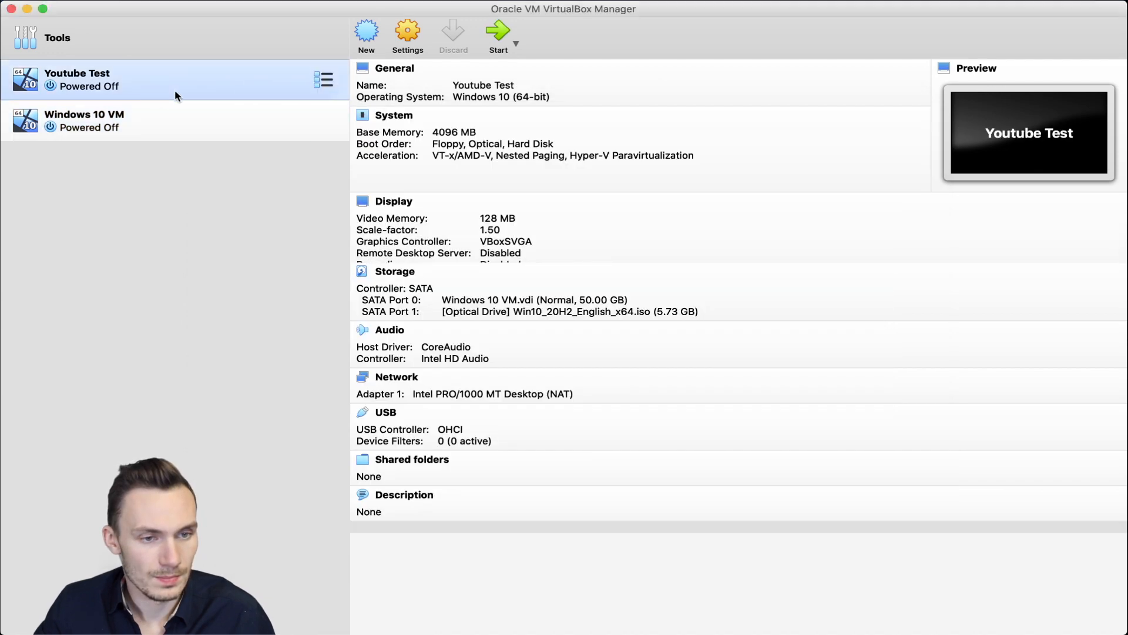
Step: Start the Youtube Test VM, allow mouse and keyboard capture, and let Windows boot to the lock screen
{"action": "left_click", "coordinate": [496, 33]}
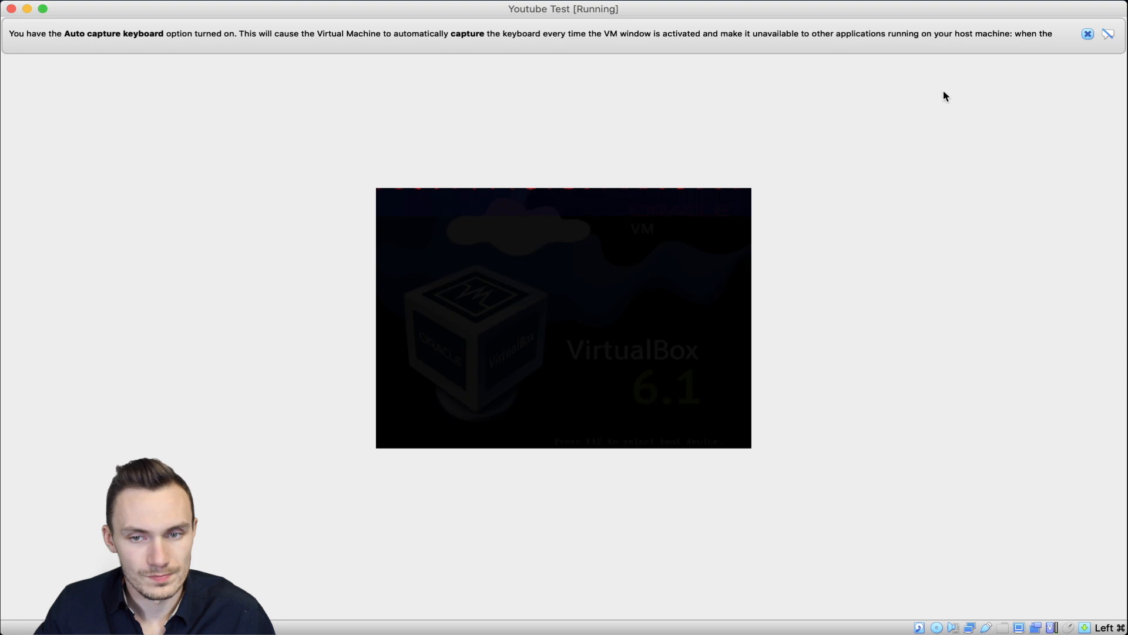
{"action": "left_click", "coordinate": [1088, 34]}
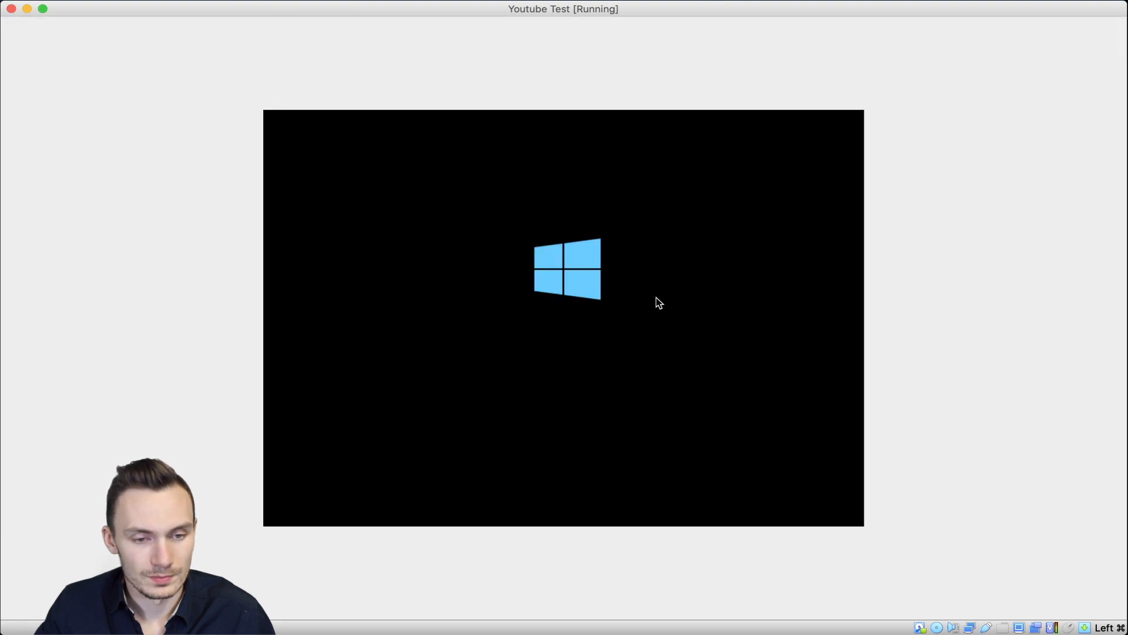
{"action": "left_click", "coordinate": [659, 298]}
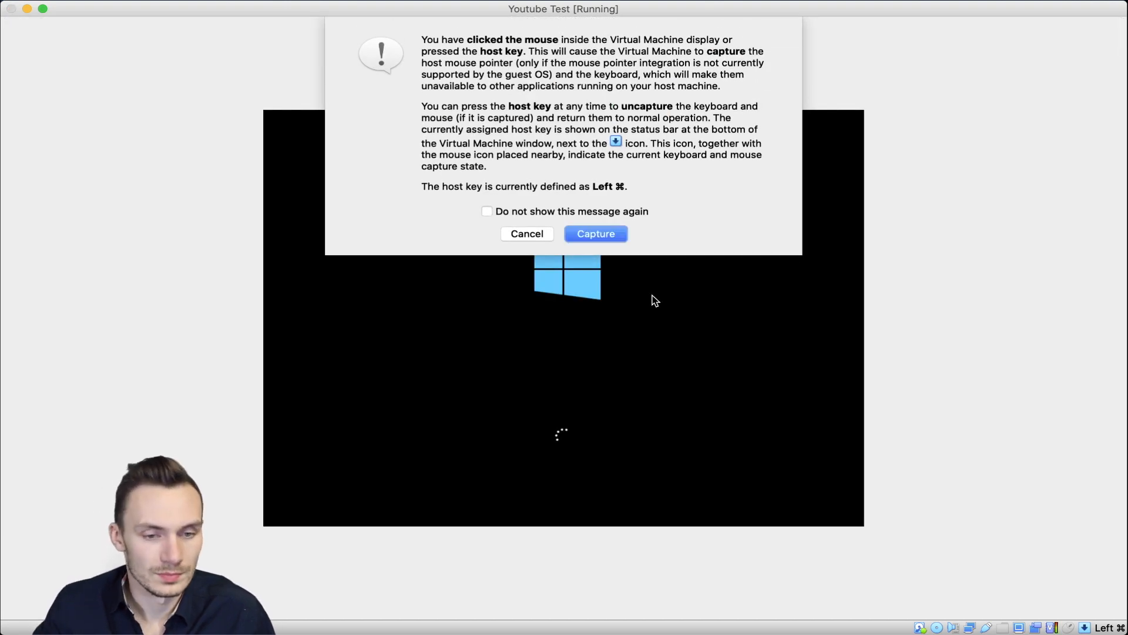
{"action": "left_click", "coordinate": [596, 234]}
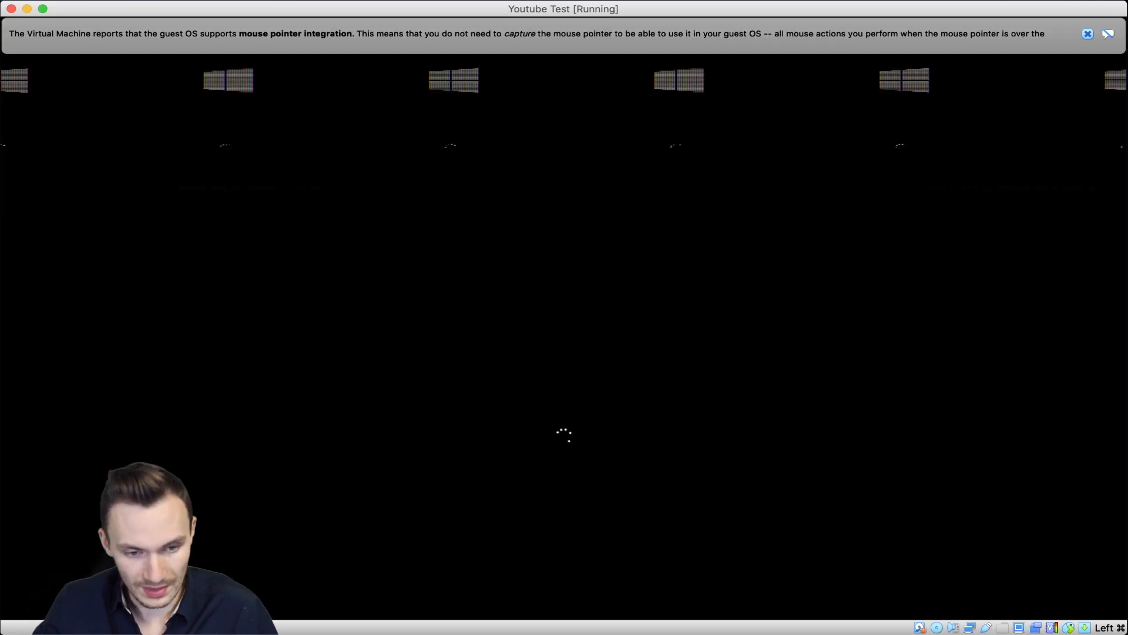
{"action": "left_click", "coordinate": [513, 208]}
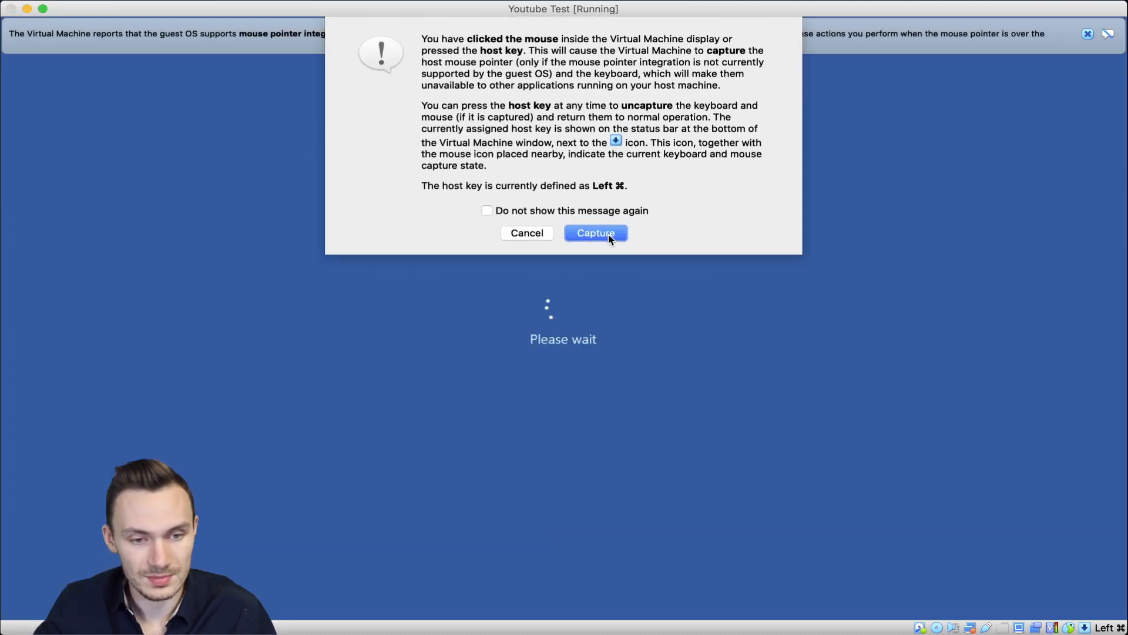
{"action": "left_click", "coordinate": [608, 234]}
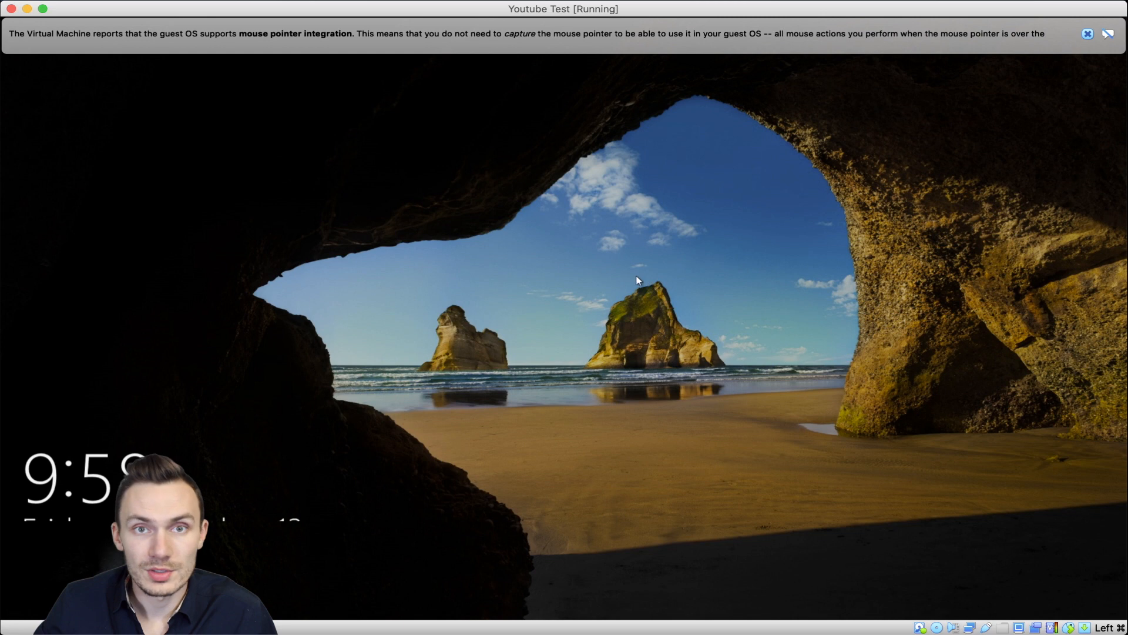
Step: Dismiss the lock screen and enter the account PIN to reach the Windows desktop
{"action": "left_click", "coordinate": [615, 274]}
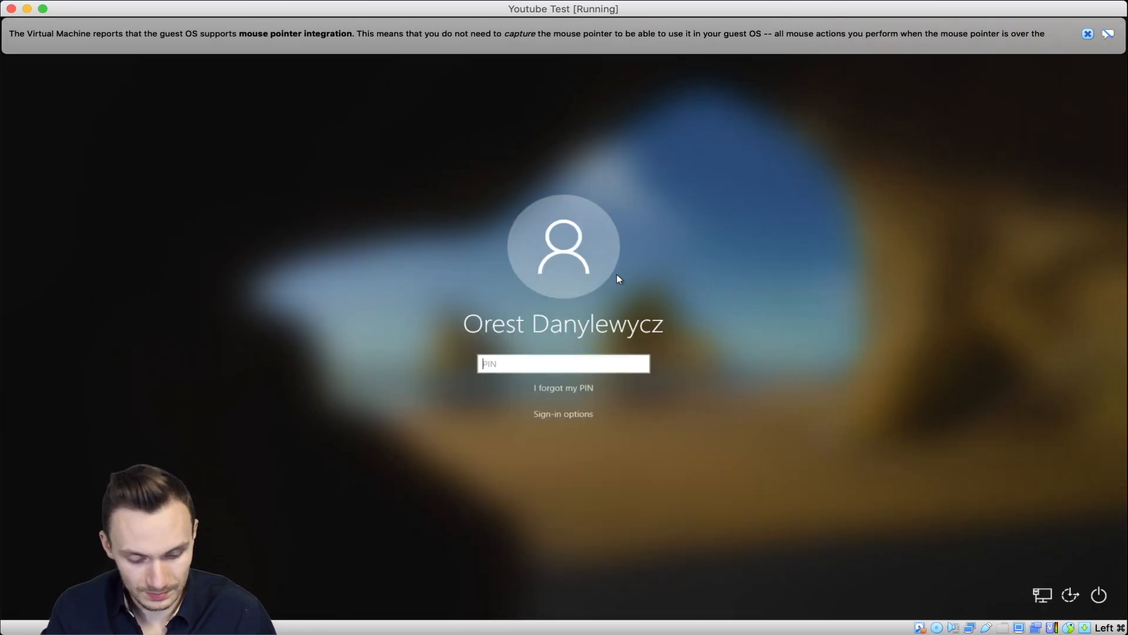
{"action": "type", "text": "••••"}
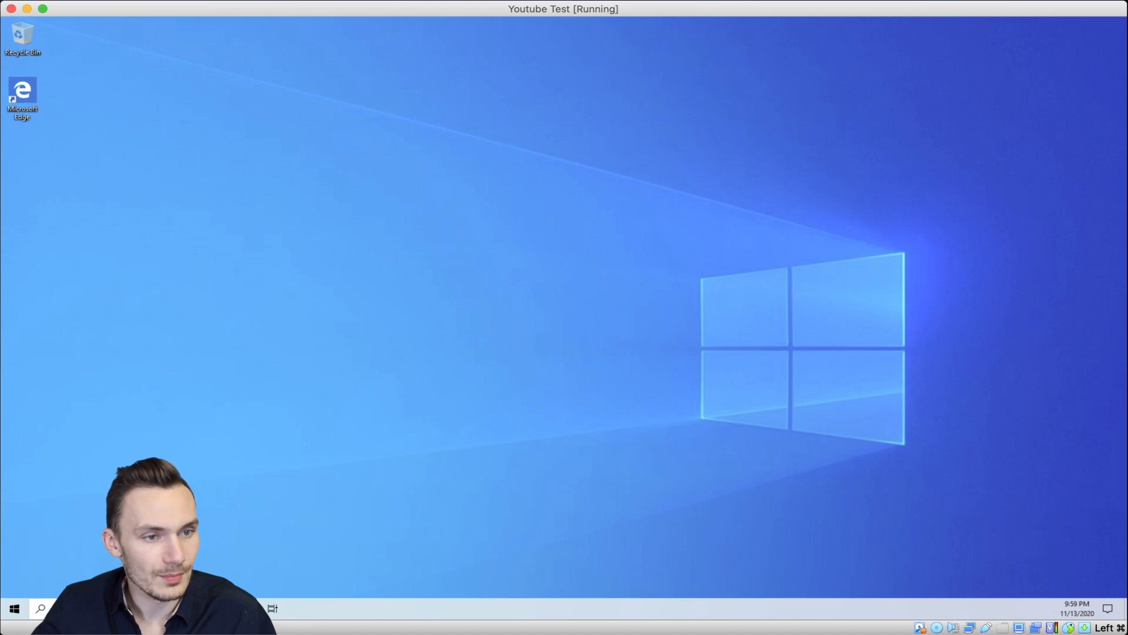
Step: Insert the Guest Additions CD image from the Devices menu and open File Explorer in the guest
{"action": "left_click", "coordinate": [276, 1]}
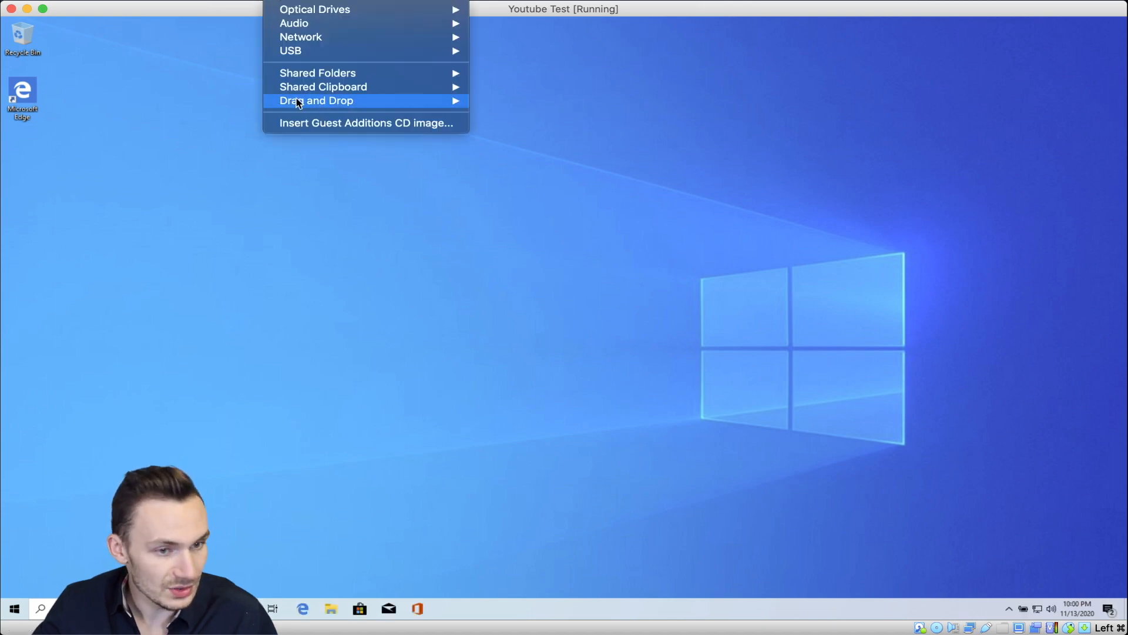
{"action": "left_click", "coordinate": [311, 126]}
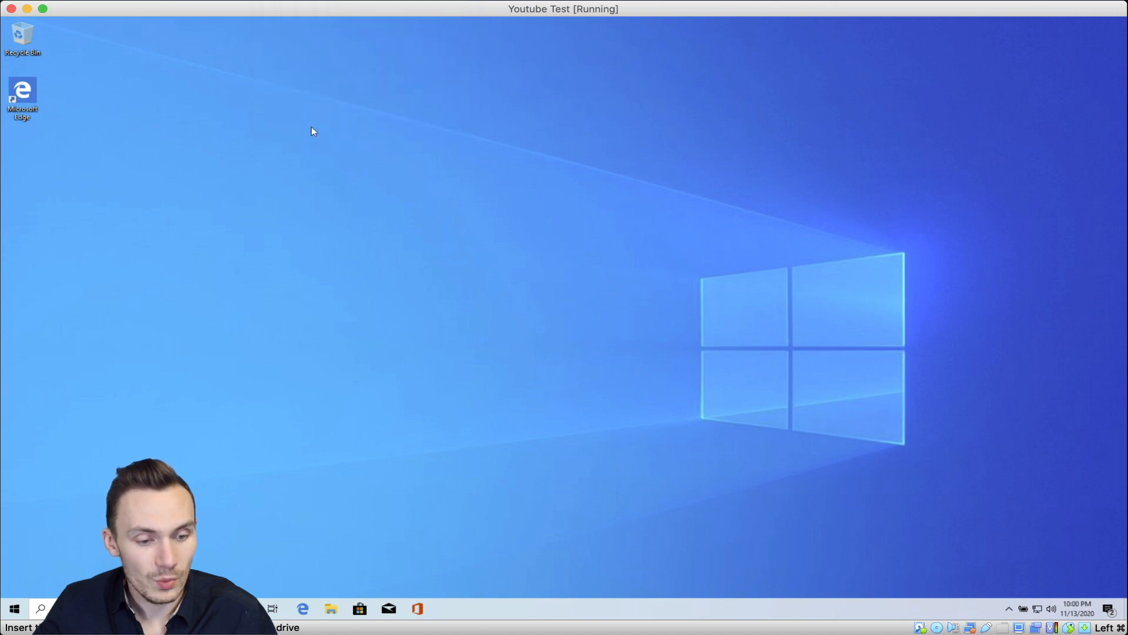
{"action": "left_click", "coordinate": [332, 610]}
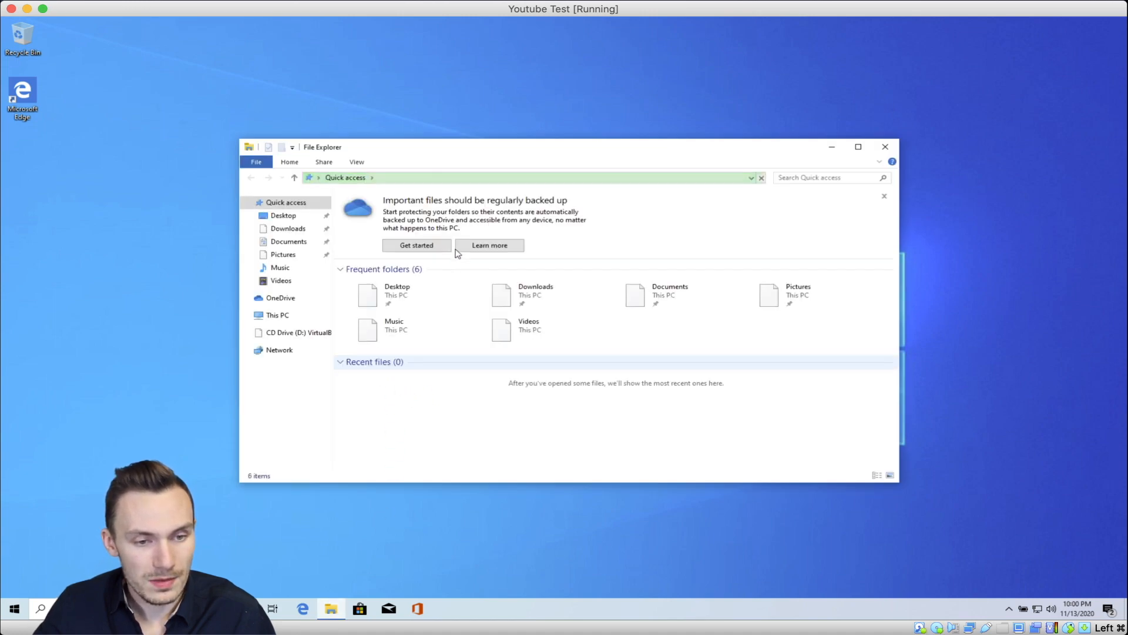
Step: Run VBoxWindowsAdditions-amd64 from CD Drive (D:) and approve it in User Account Control
{"action": "left_click", "coordinate": [289, 337]}
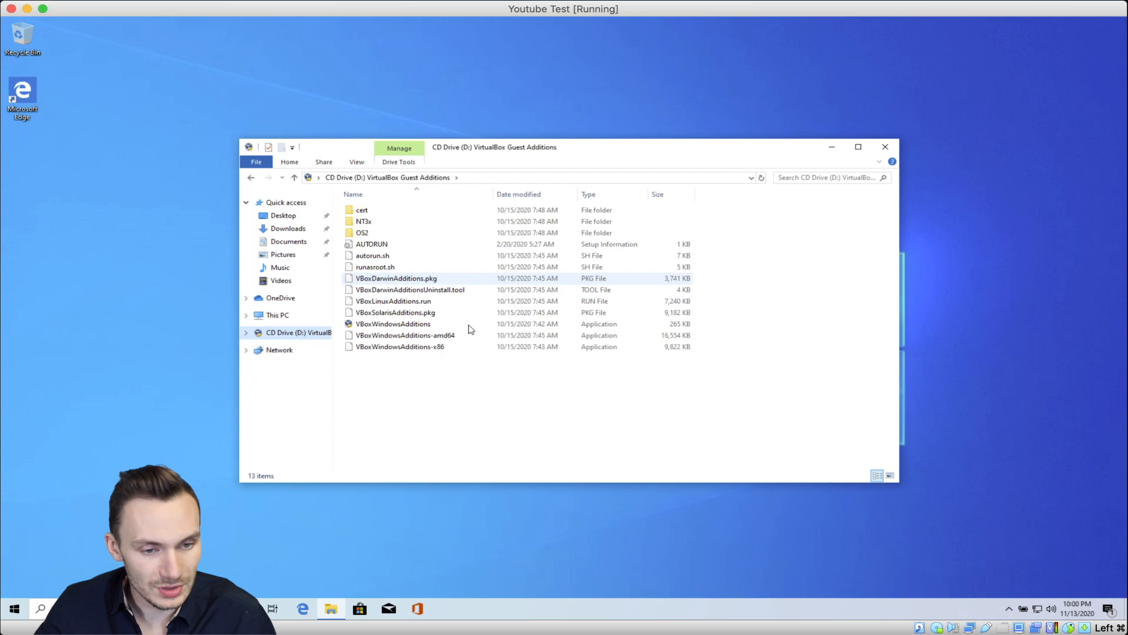
{"action": "left_click", "coordinate": [445, 336]}
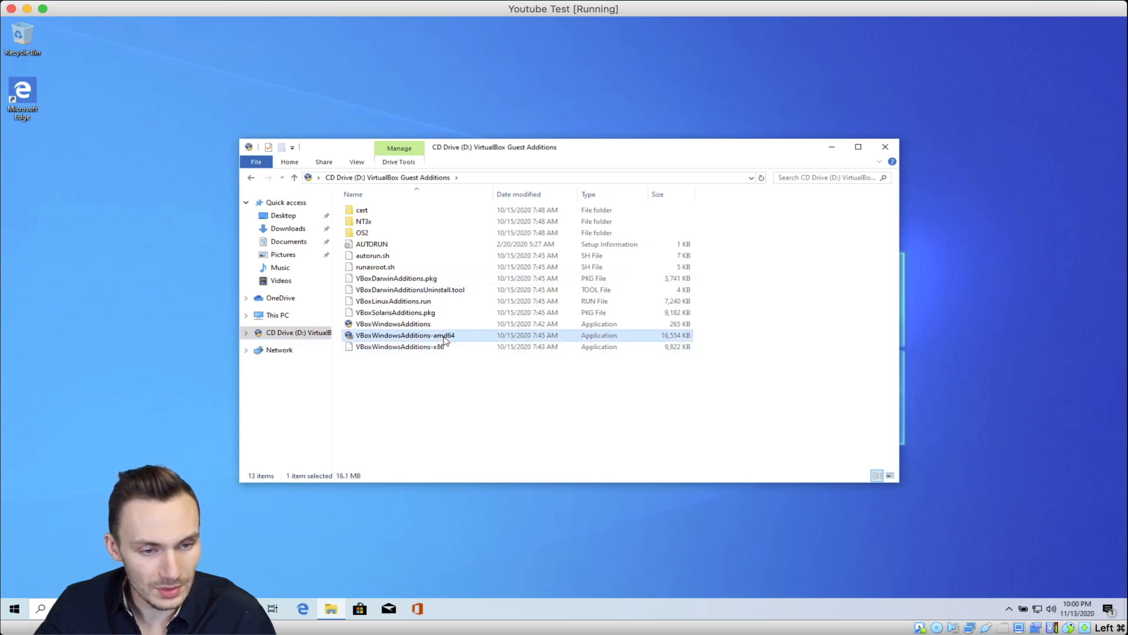
{"action": "double_click", "coordinate": [445, 338]}
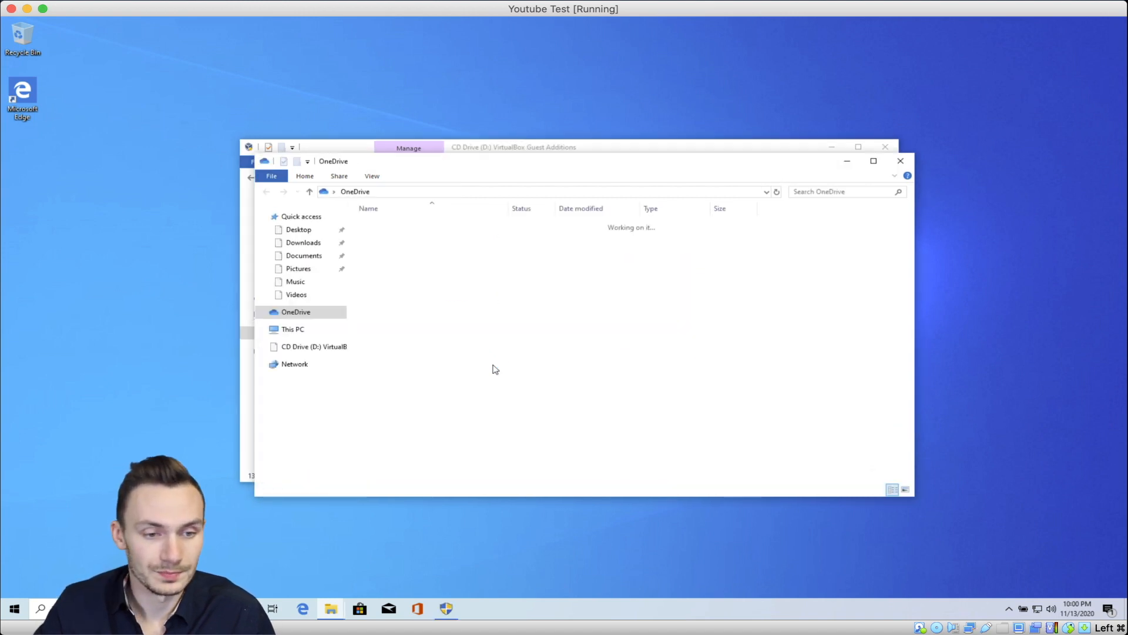
{"action": "left_click", "coordinate": [449, 608]}
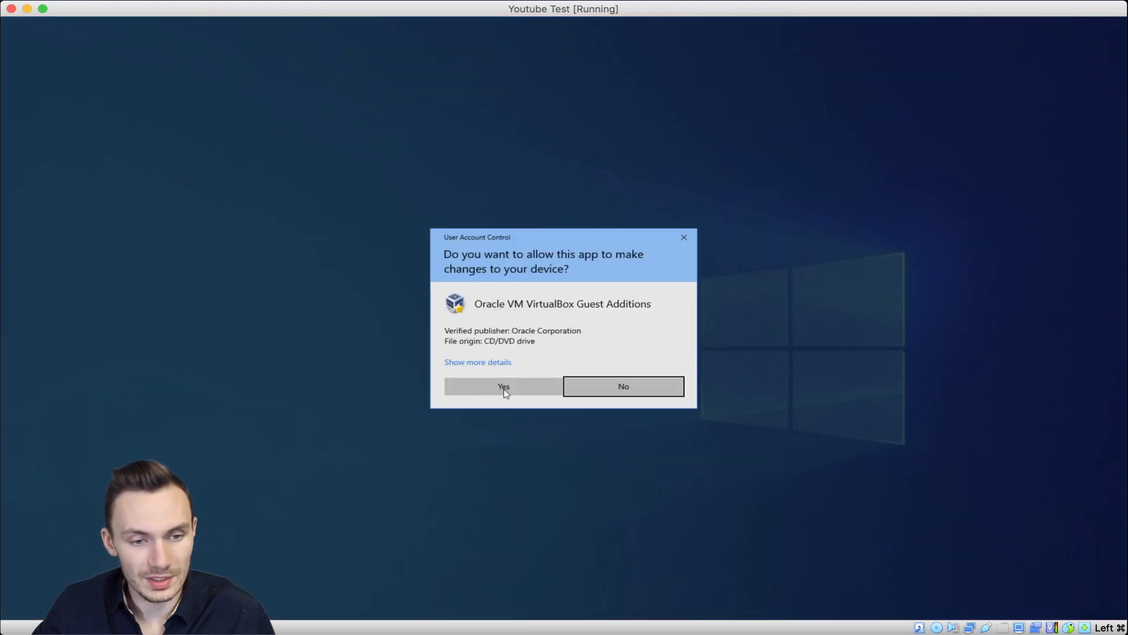
{"action": "left_click", "coordinate": [502, 389]}
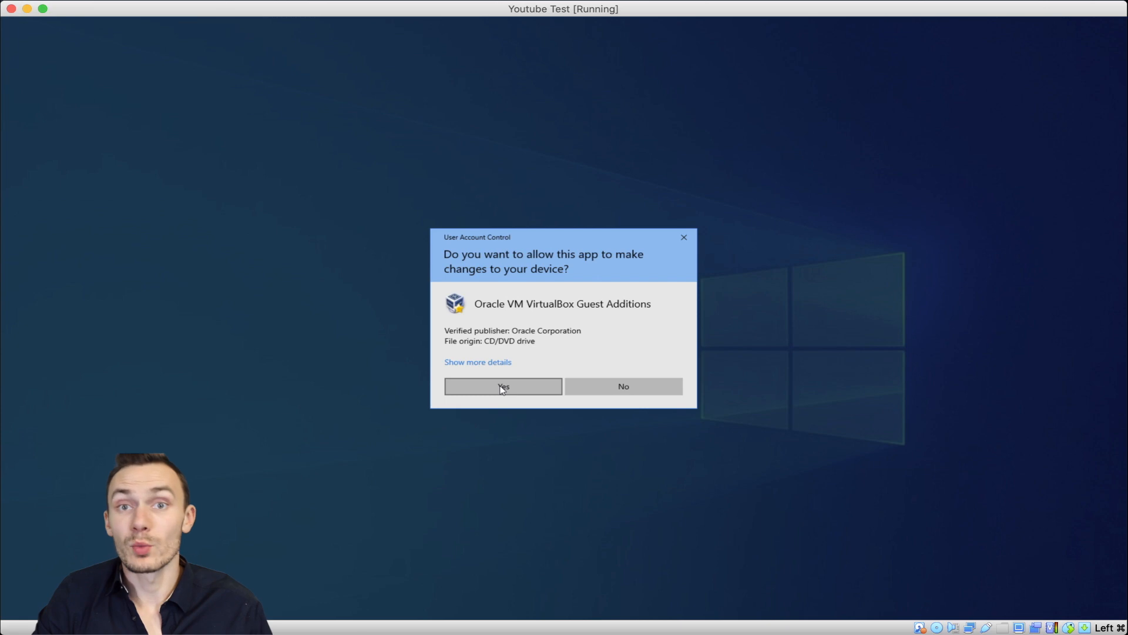
{"action": "left_click", "coordinate": [502, 389]}
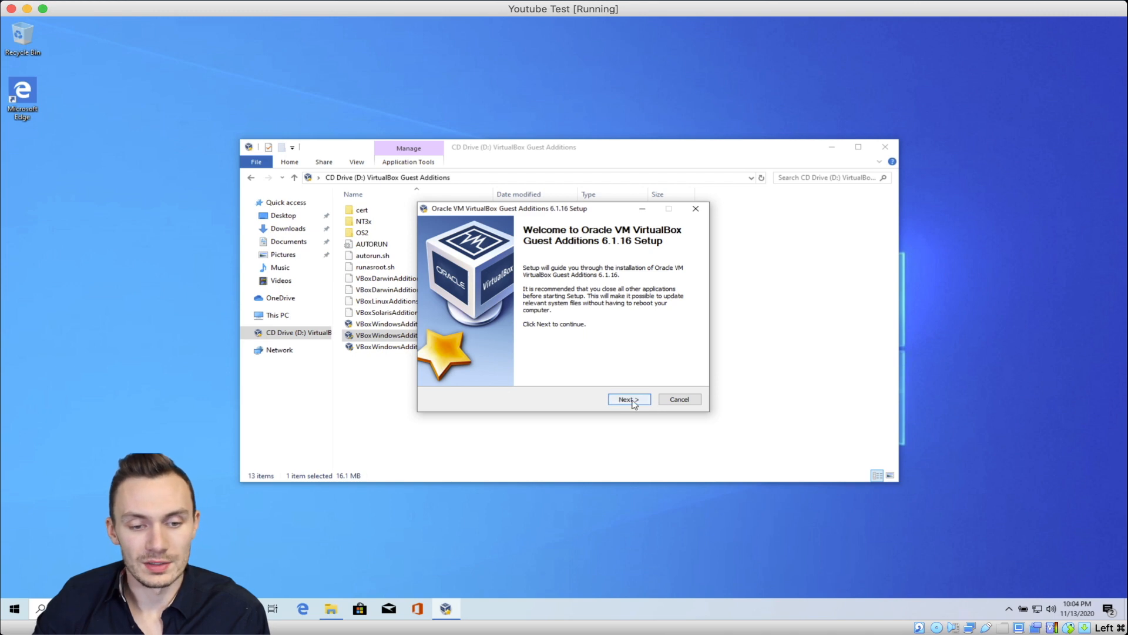
Step: Install Guest Additions 6.1.16 with the default folder and components, then reboot the guest now
{"action": "left_click", "coordinate": [626, 399]}
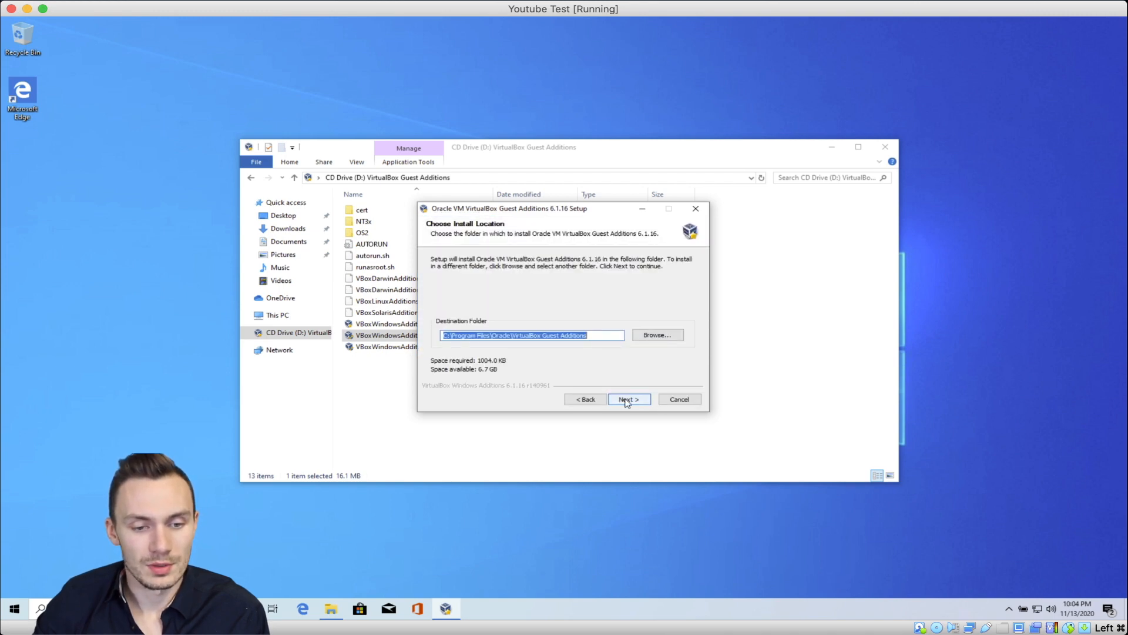
{"action": "left_click", "coordinate": [627, 399]}
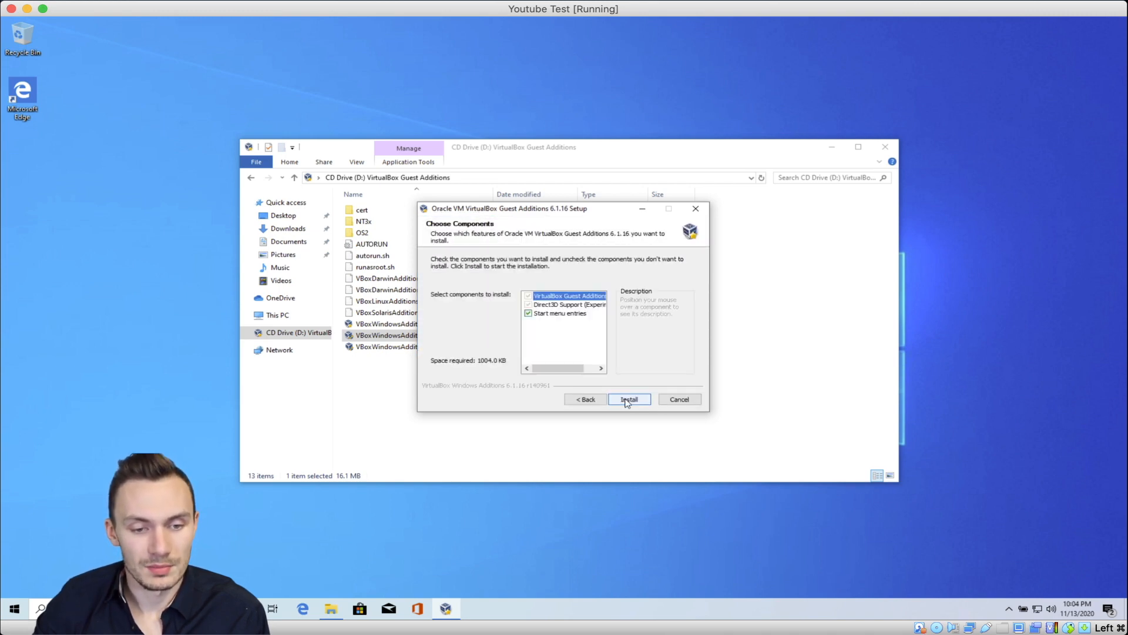
{"action": "left_click", "coordinate": [627, 400]}
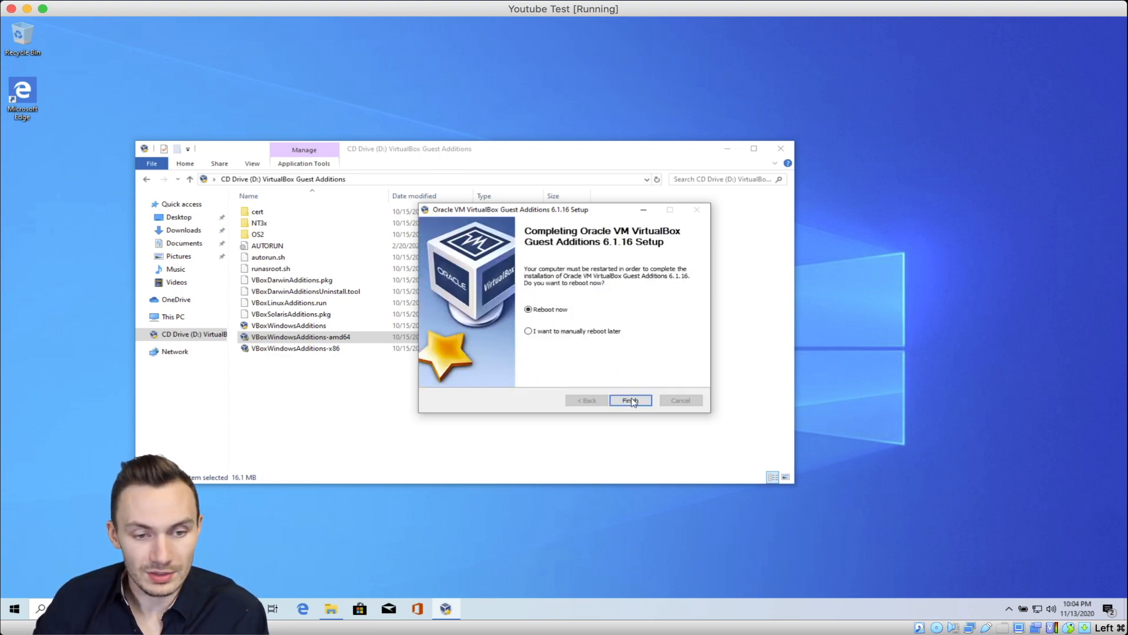
{"action": "left_click", "coordinate": [631, 401]}
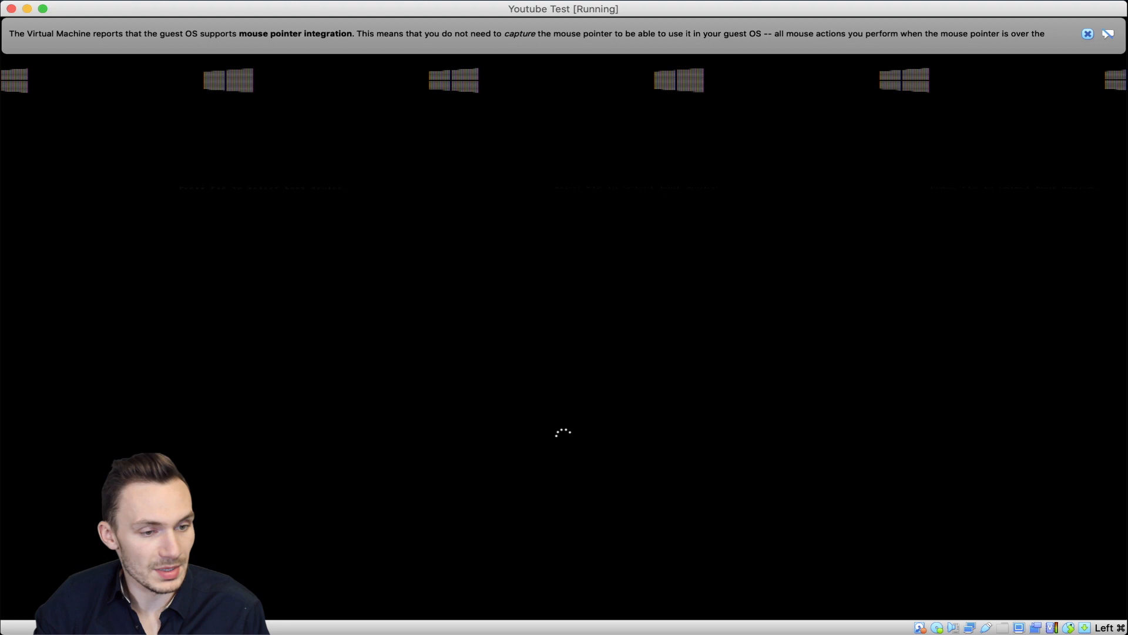
Step: Check the View menu's display options, then dismiss the lock screen to show the PIN sign-in
{"action": "left_click", "coordinate": [205, 1]}
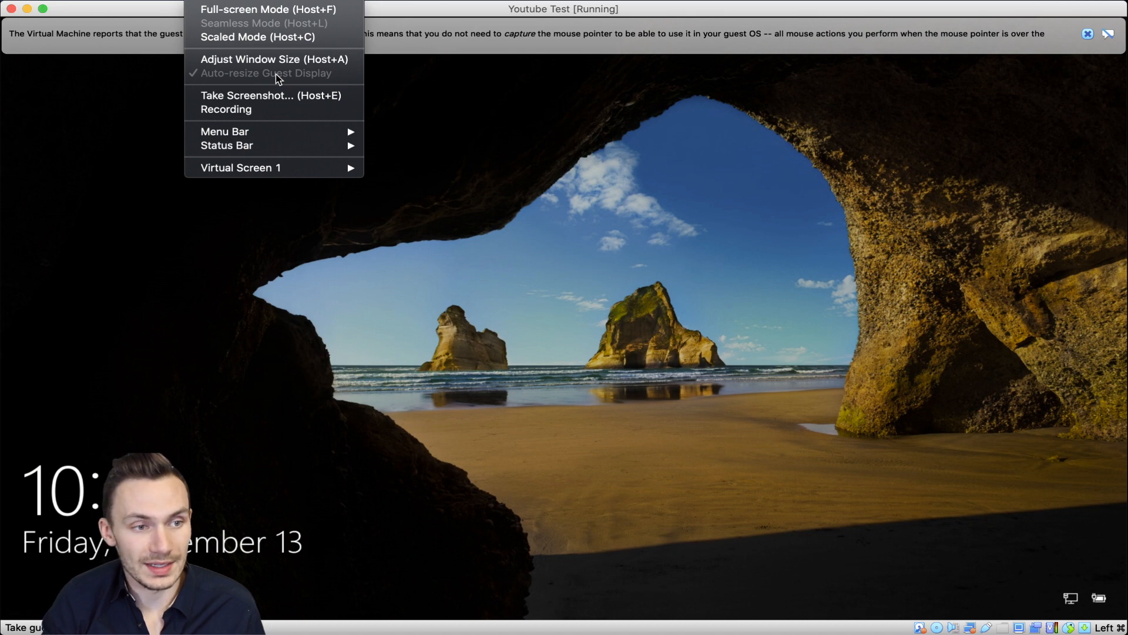
{"action": "left_click", "coordinate": [369, 198]}
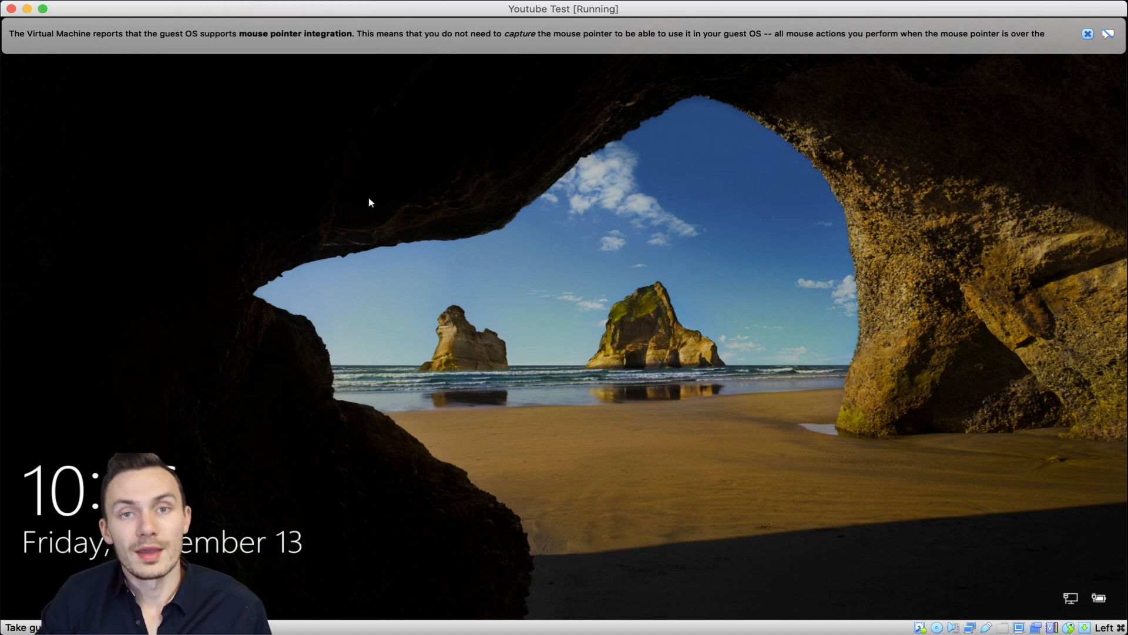
{"action": "left_click", "coordinate": [369, 198]}
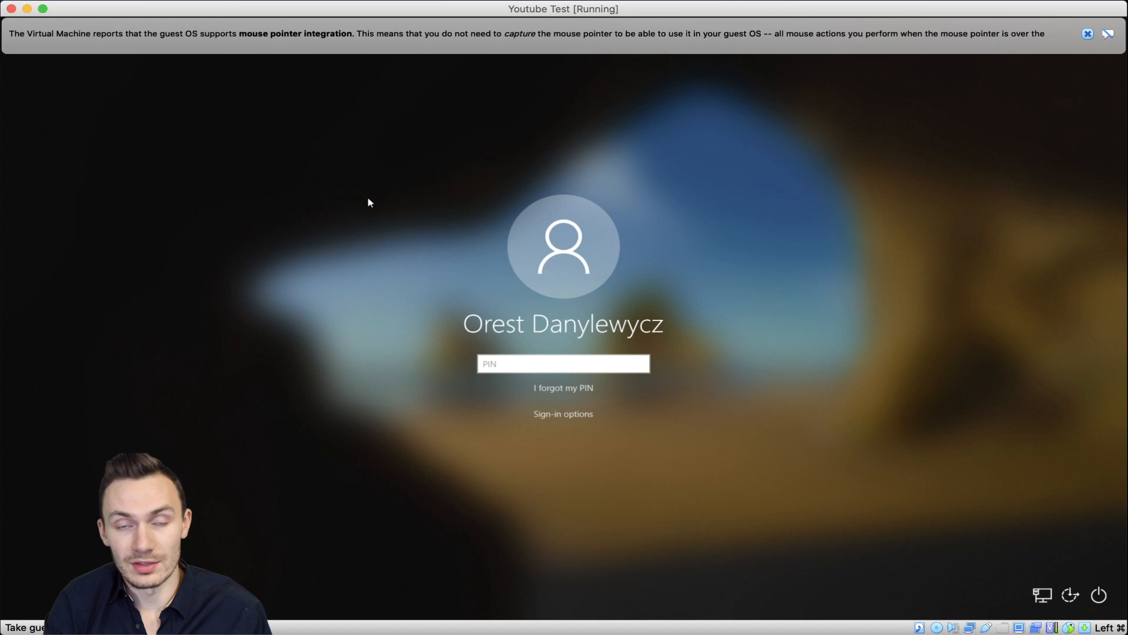